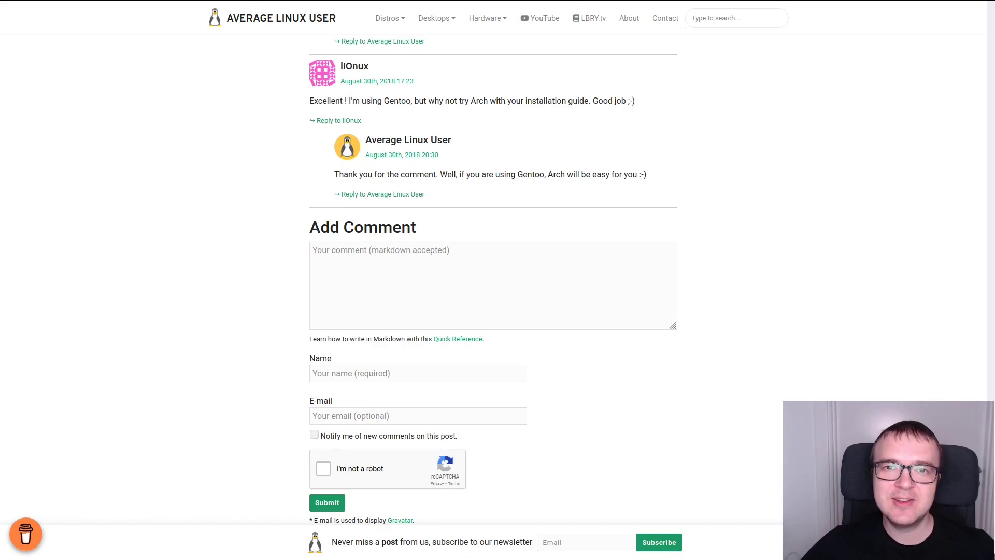
Step: Scroll back up through the post's Disqus comments, reactions and related posts
scroll(493, 279, "up", 6)
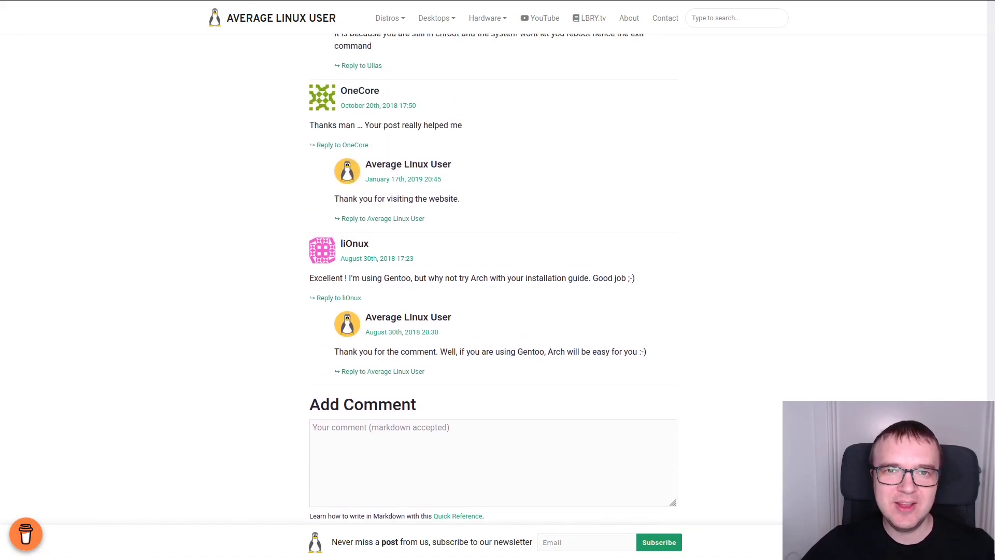
scroll(493, 280, "up", 4)
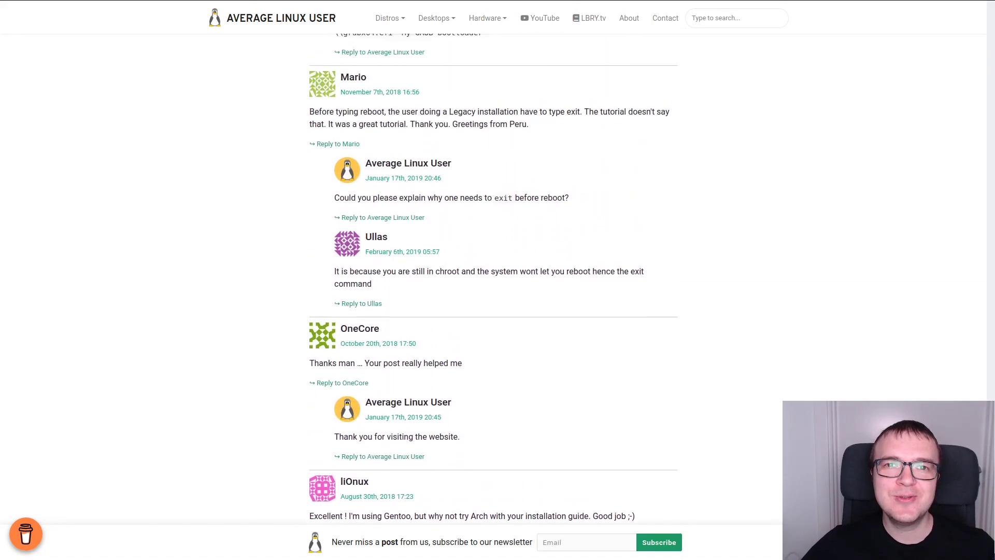
scroll(493, 280, "up", 6)
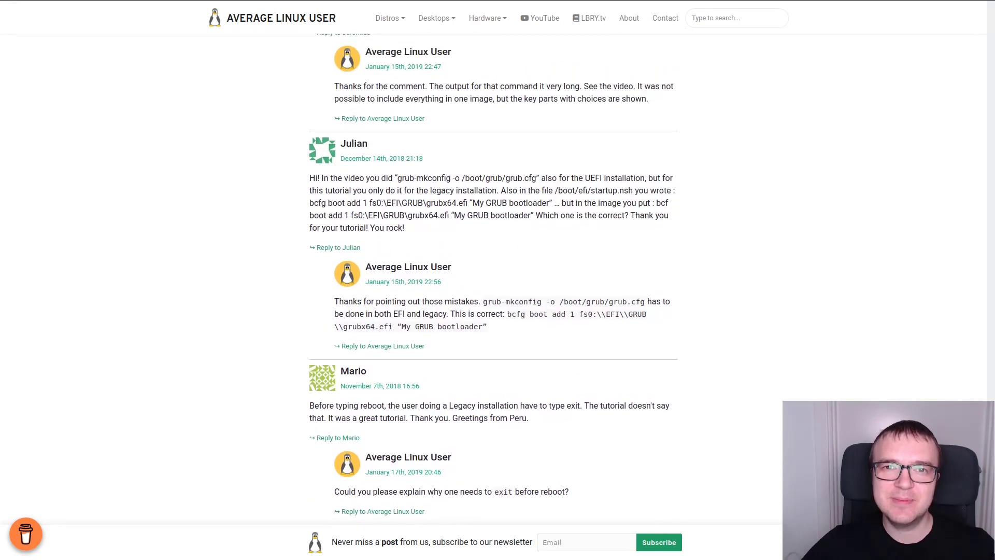
scroll(493, 280, "up", 5)
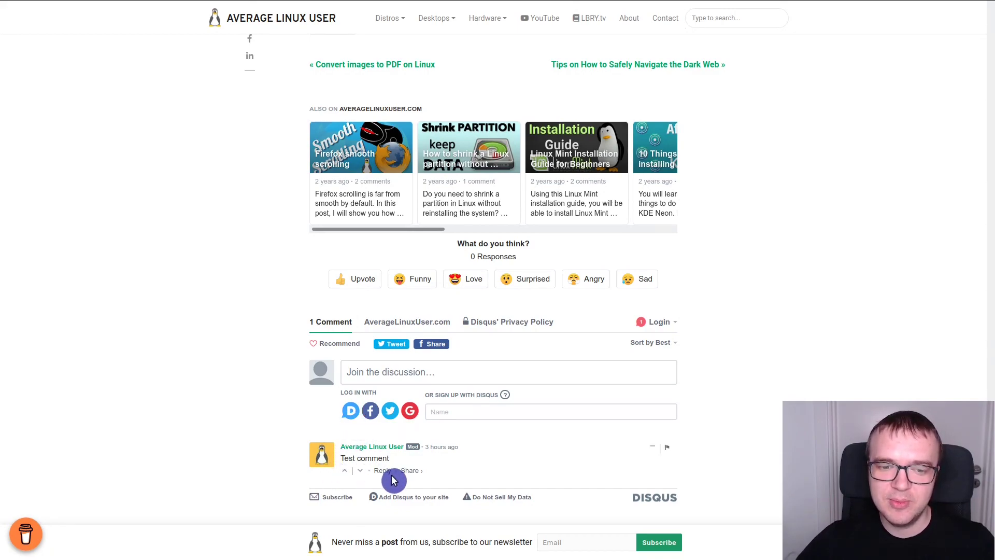
Step: Follow the link under the Disqus widget to the admin Installation platform settings
left_click(395, 497)
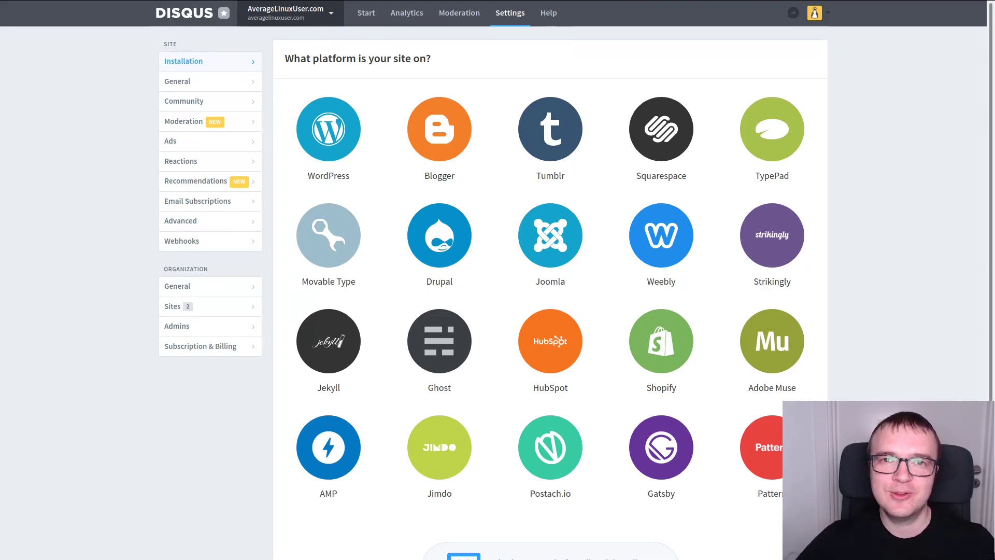
Step: Review the site's General settings and the Color scheme dropdown choices
left_click(180, 86)
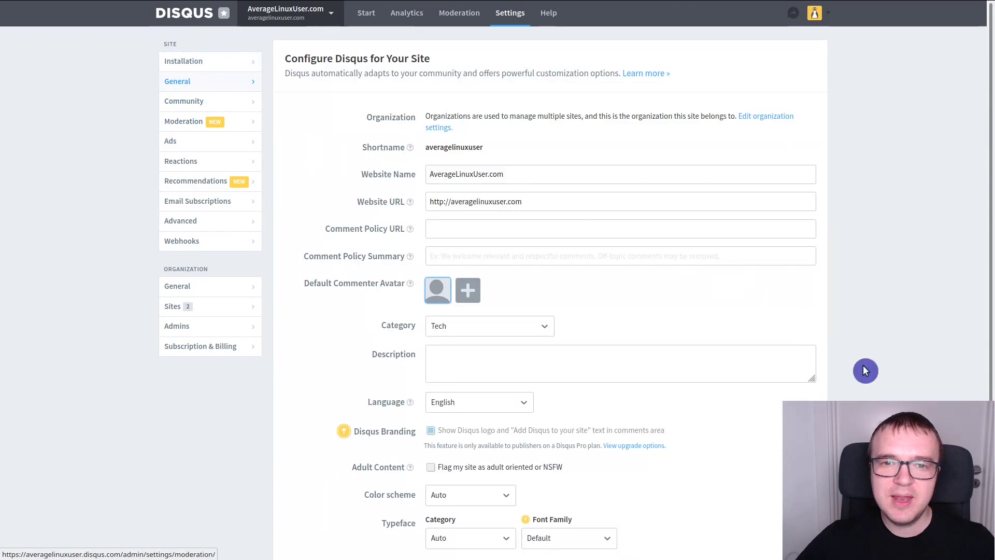
scroll(497, 280, "down", 2)
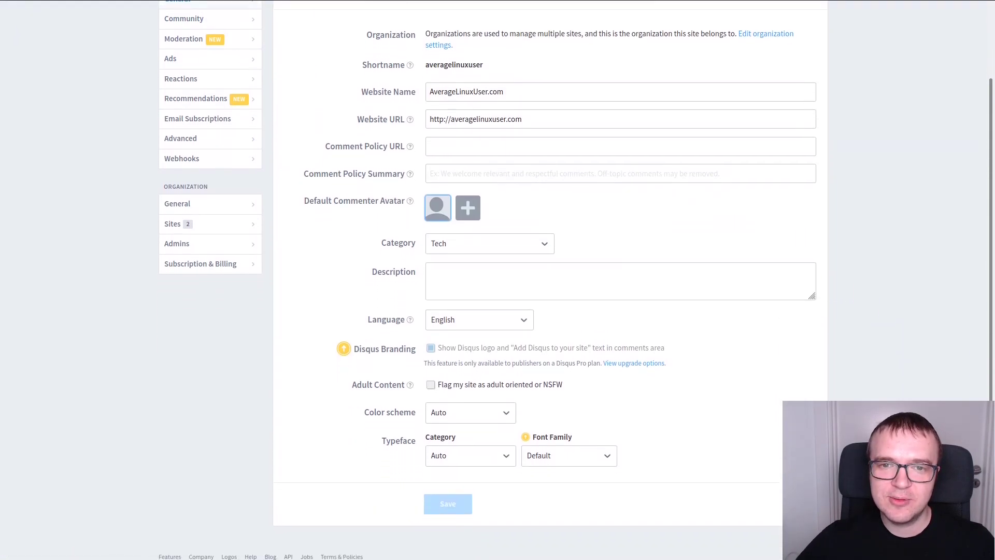
left_click(501, 419)
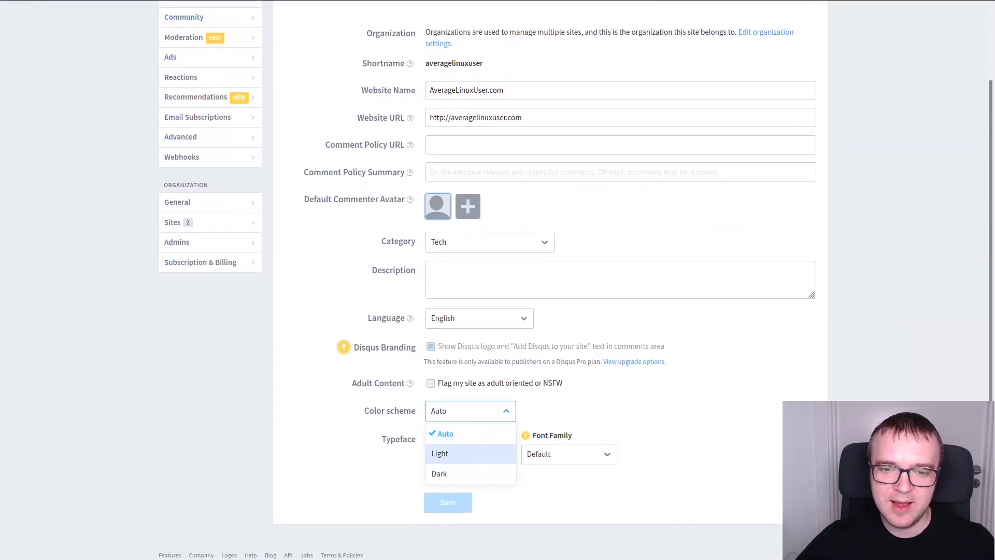
Step: Go through Community to the moderation list of approved comments
scroll(224, 146, "up", 2)
left_click(197, 104)
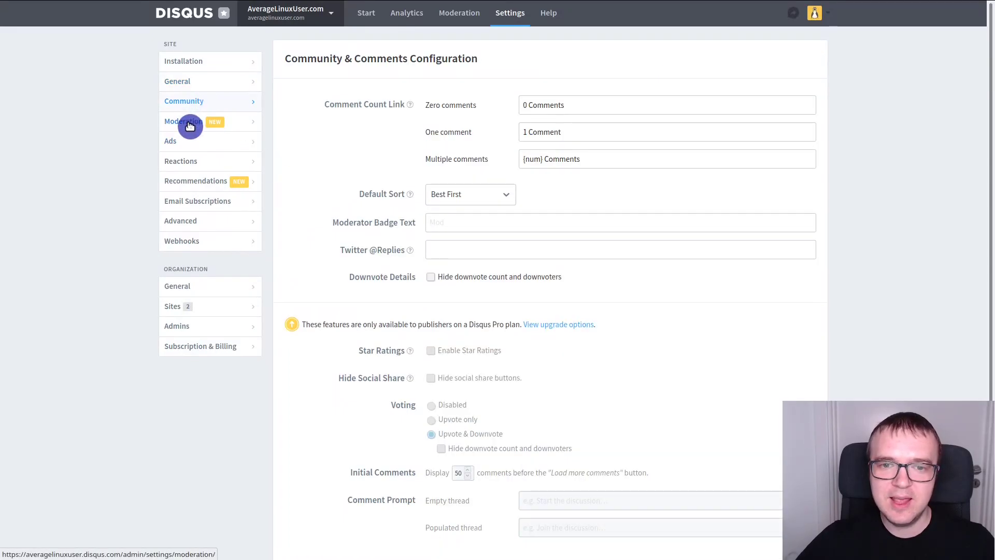
left_click(190, 123)
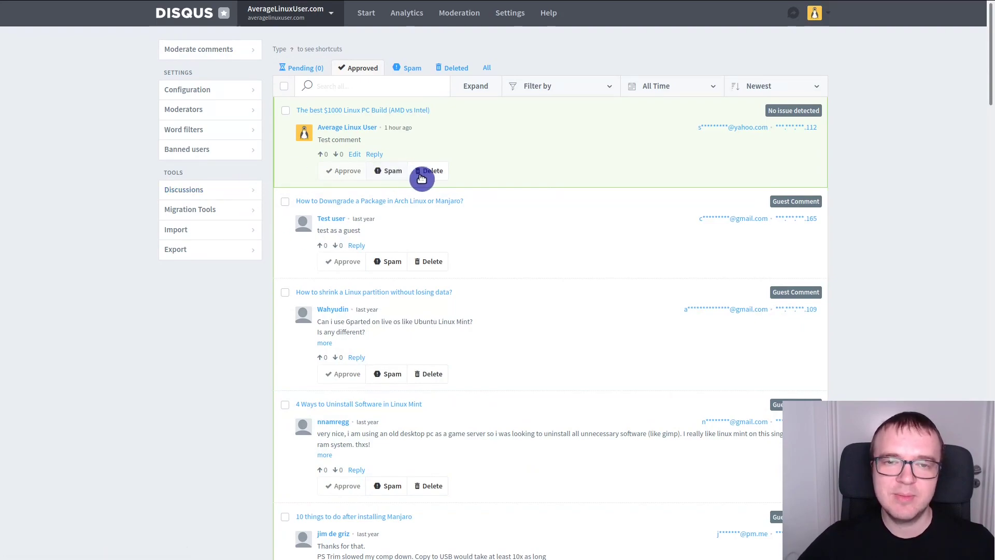
Step: Start a reply to the test comment on the $1000 Linux PC Build post
left_click(376, 155)
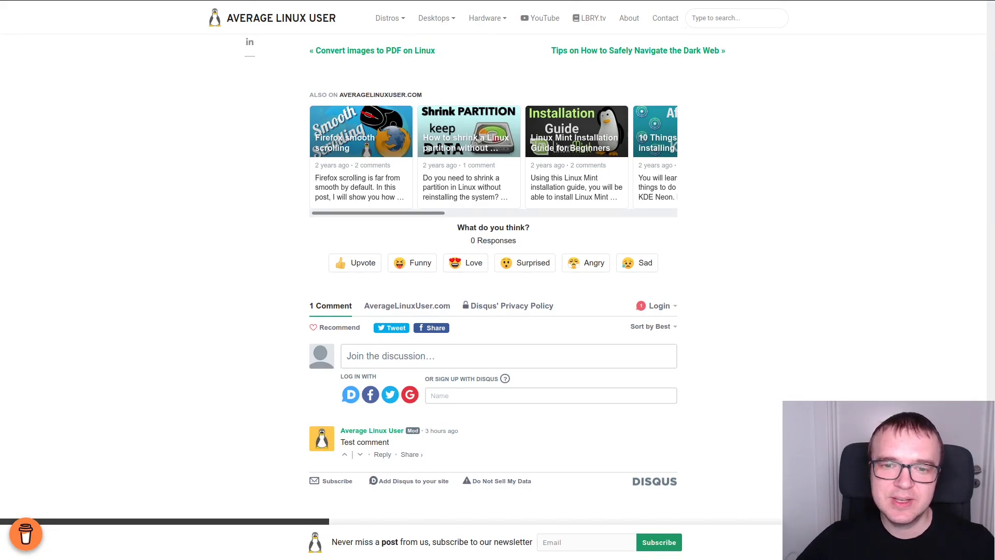
Step: Write the comment 'test comment' and bring up the name and sign-up fields
left_click(449, 356)
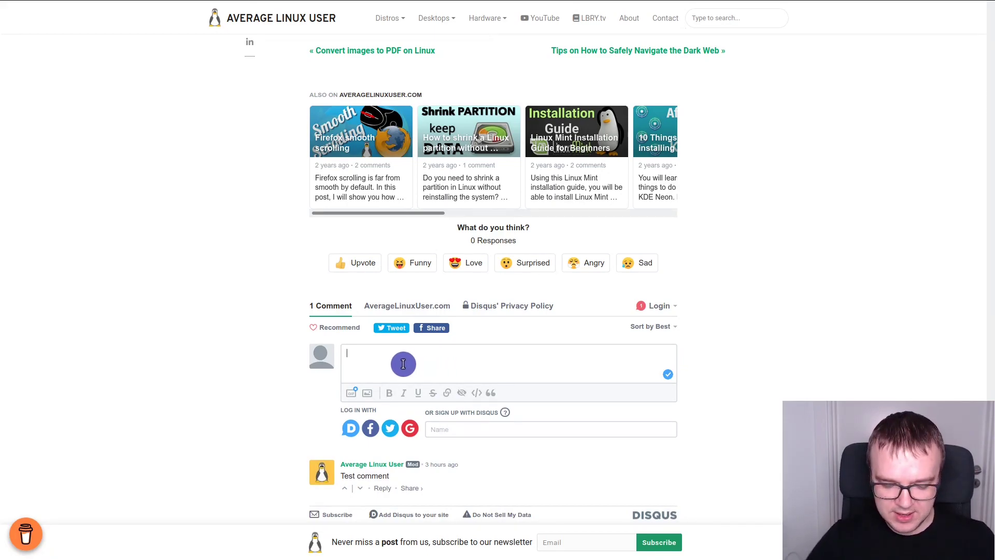
type("test comment")
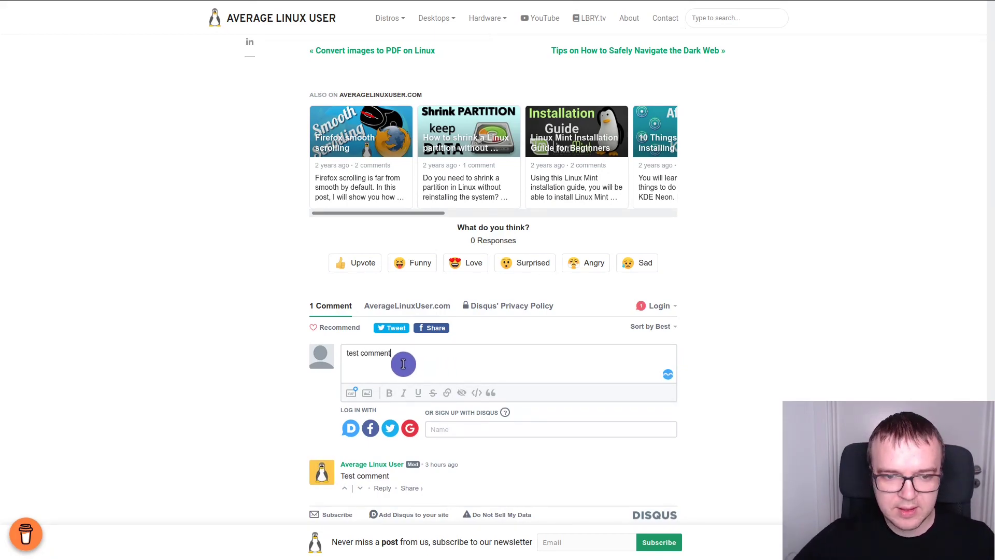
left_click(444, 429)
scroll(739, 384, "down", 3)
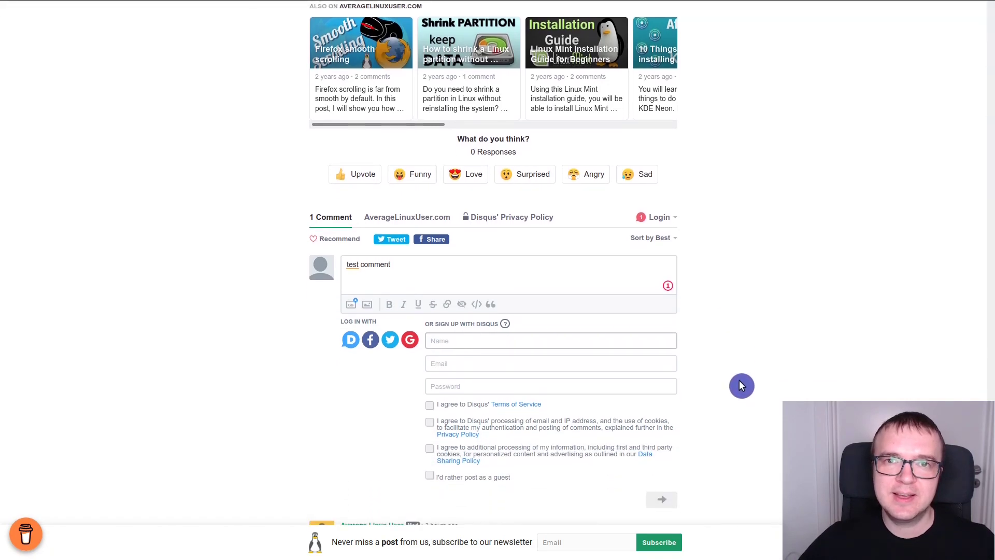
Step: Choose guest posting, accept the terms and data-processing consents, and enter the name 'Test'
left_click(430, 478)
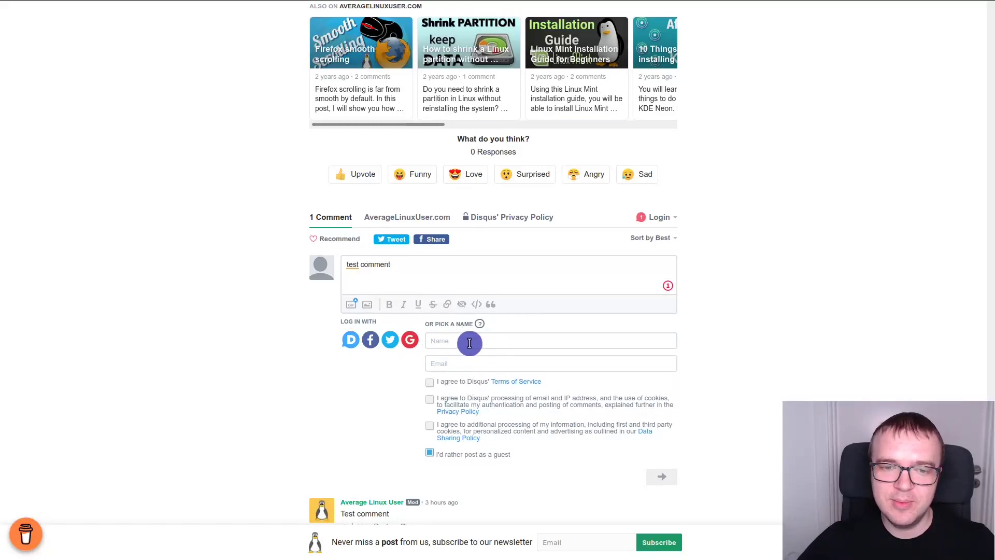
left_click(430, 383)
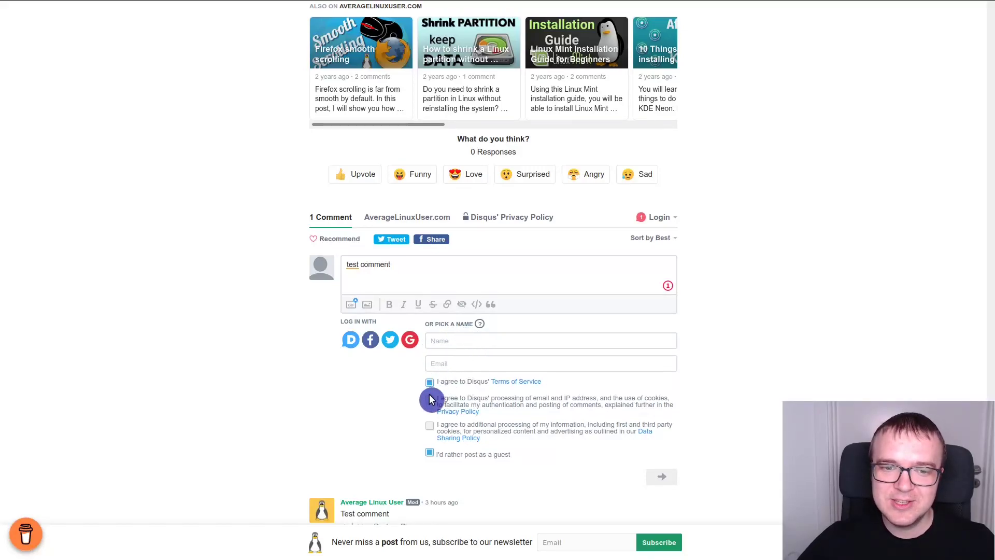
left_click(430, 399)
left_click(430, 426)
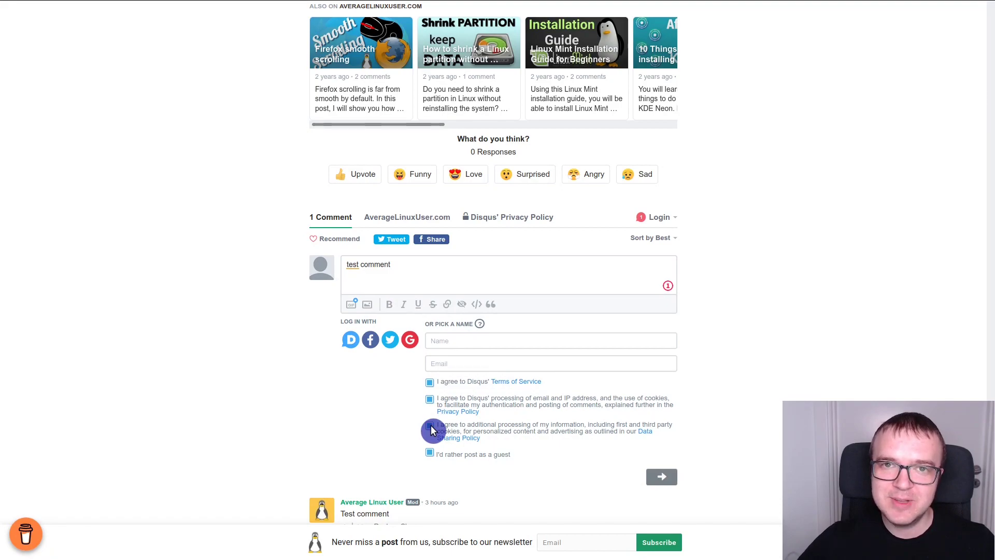
left_click(444, 341)
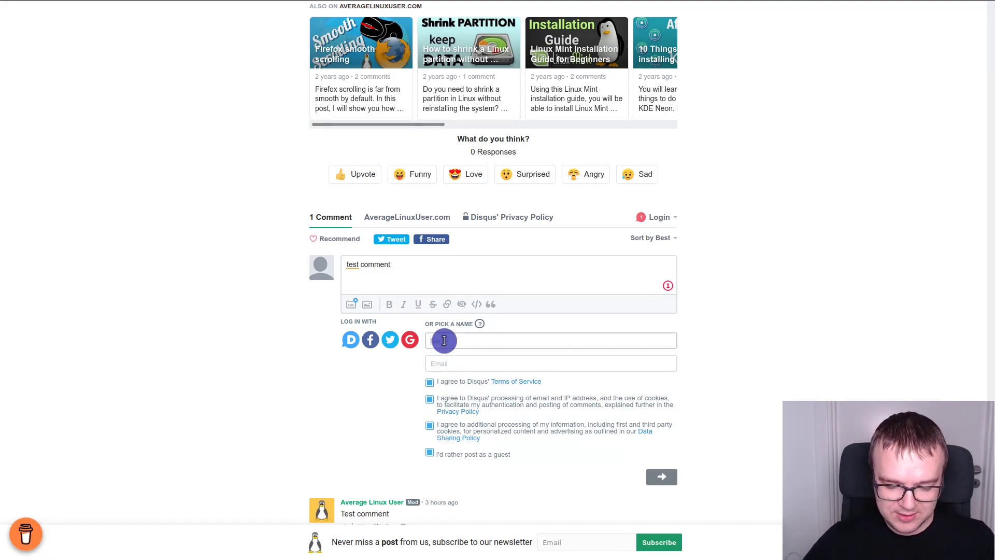
type("Test")
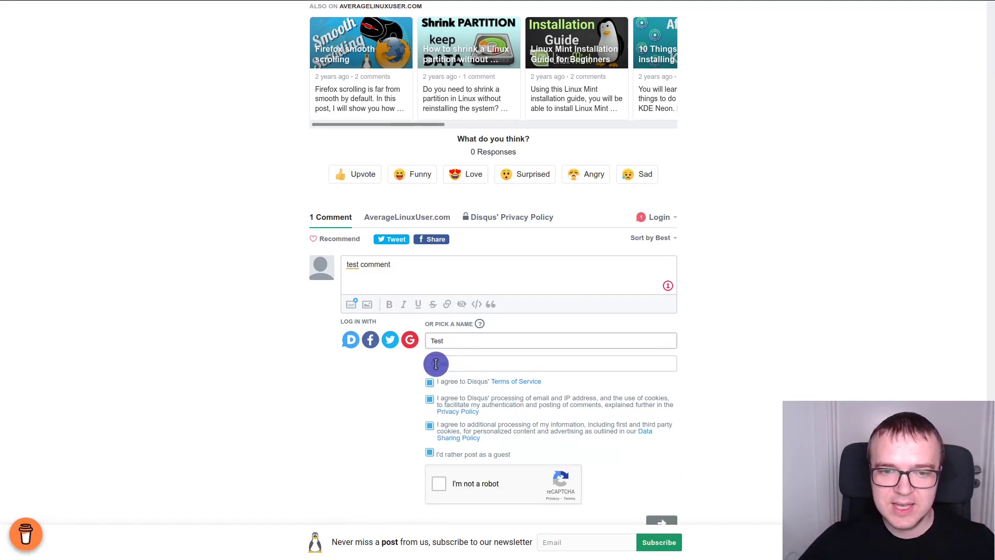
Step: Pass the reCAPTCHA image challenge and submit, which then asks for an email address
left_click(439, 484)
left_click(581, 402)
left_click(581, 451)
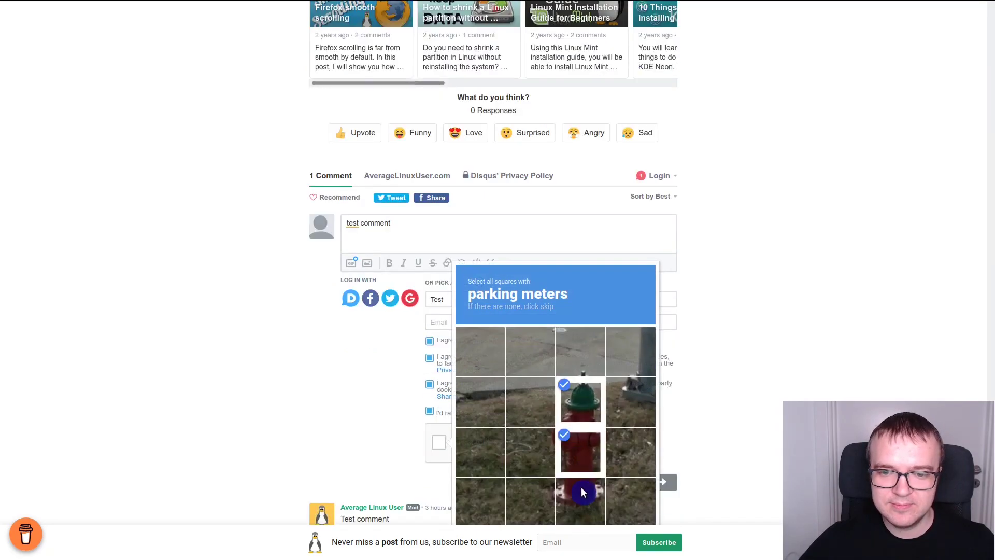
left_click(580, 492)
scroll(581, 492, "down", 1)
left_click(630, 500)
left_click(671, 458)
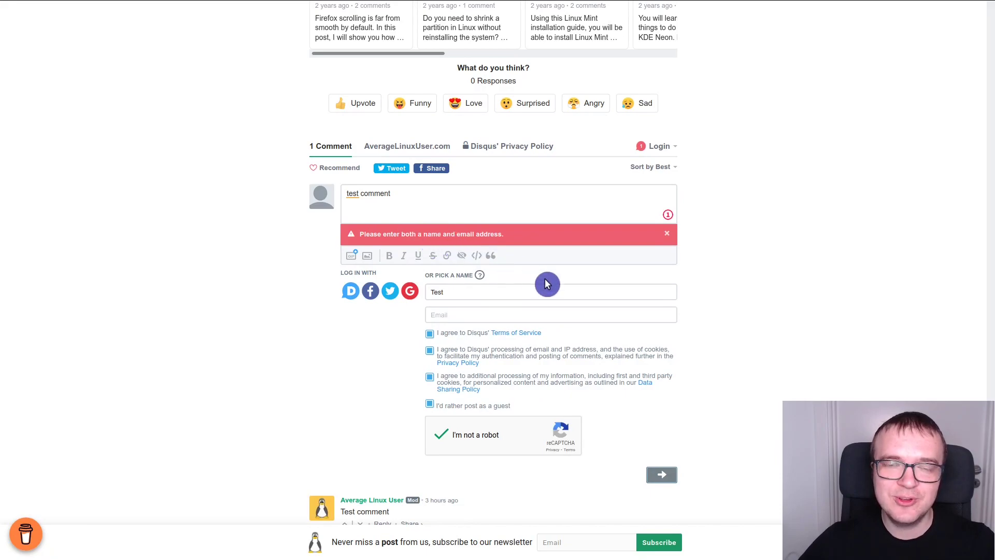
left_click(549, 316)
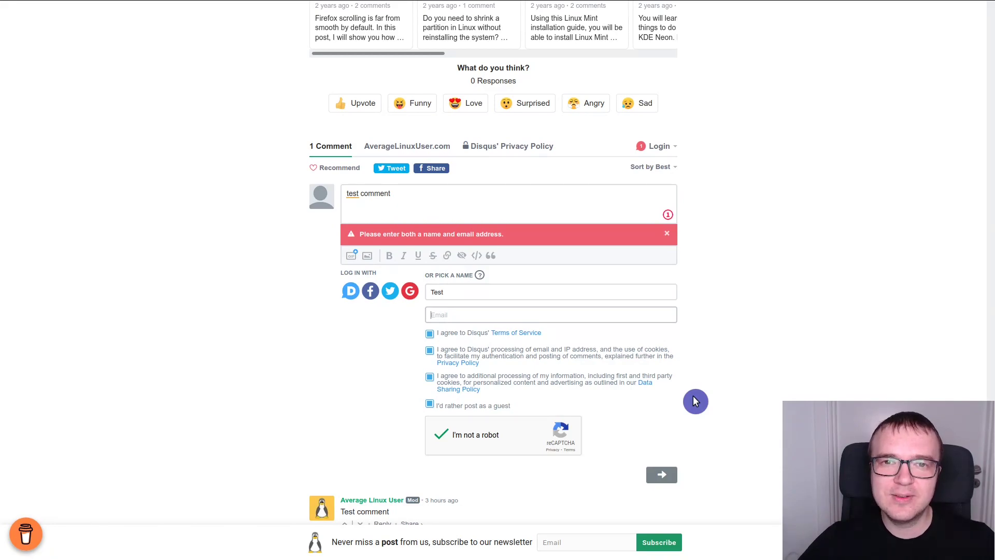
scroll(695, 402, "up", 1)
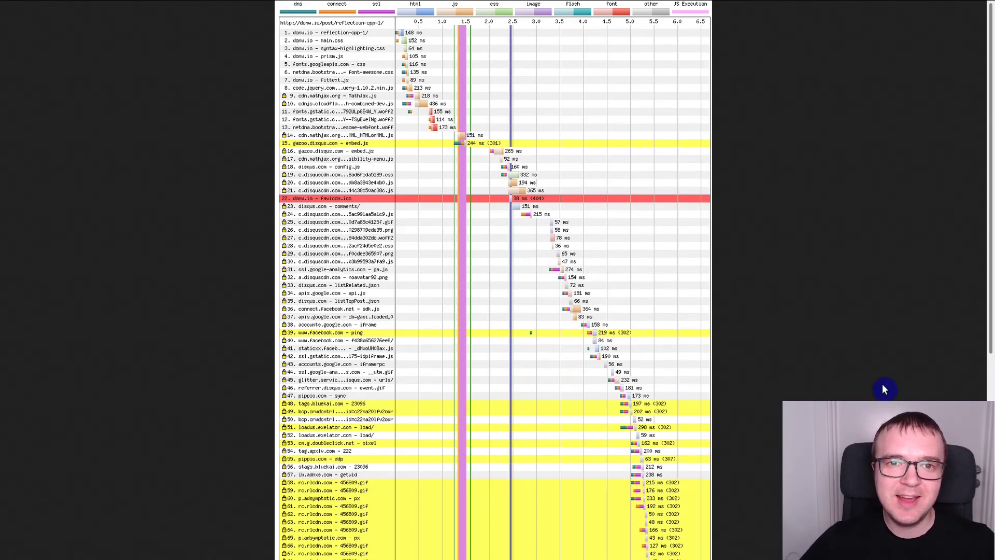
Step: Scroll through the network request waterfall of the Disqus-enabled page
scroll(494, 279, "down", 6)
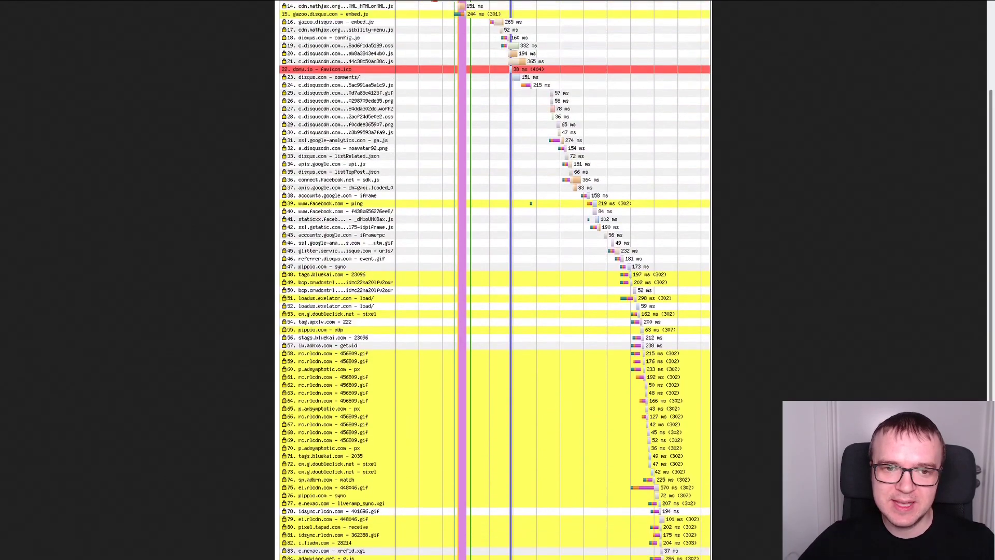
scroll(494, 279, "up", 3)
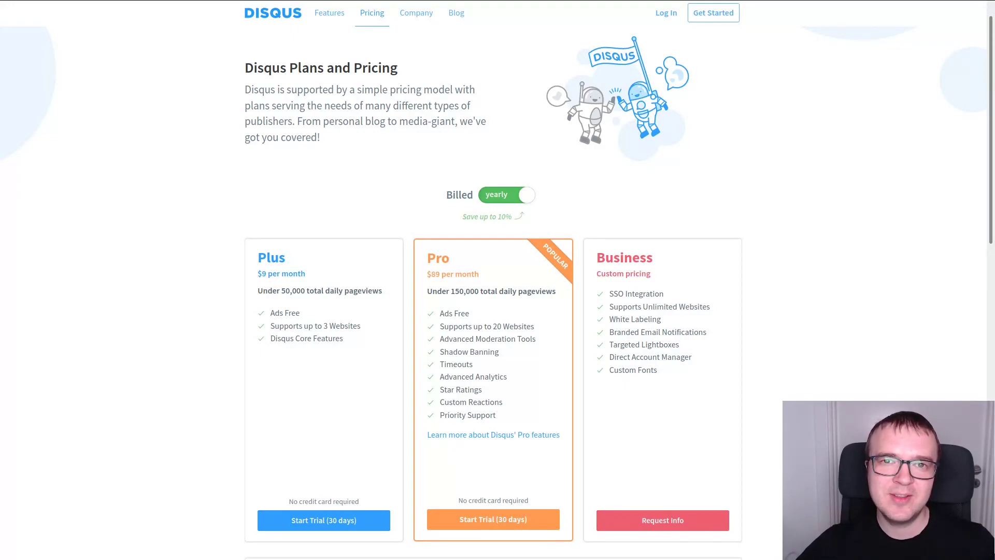
Step: Switch to the Twitter poll thread about adding Disqus to a website
key("ctrl+Tab")
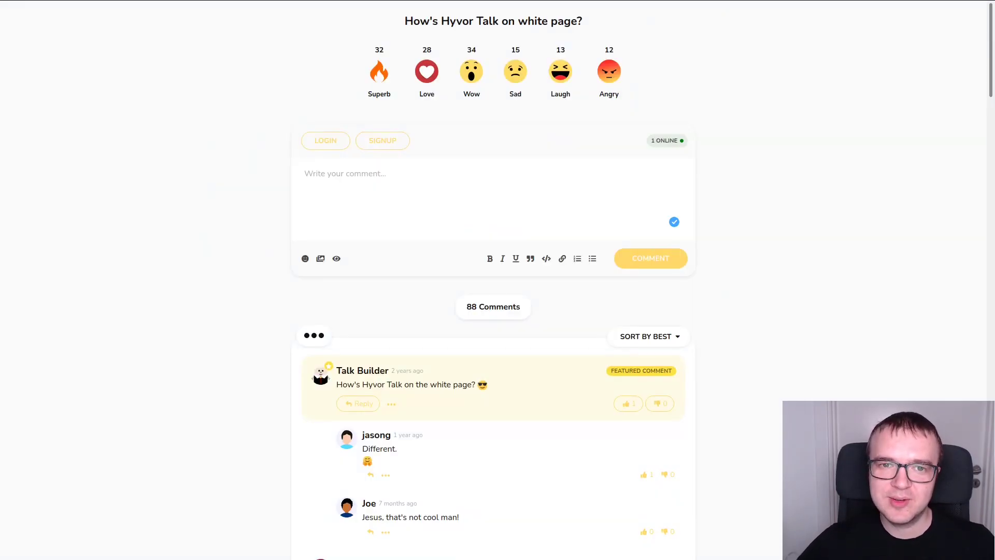
Step: Place the cursor in the Hyvor Talk demo's 'Write your comment…' box
left_click(410, 190)
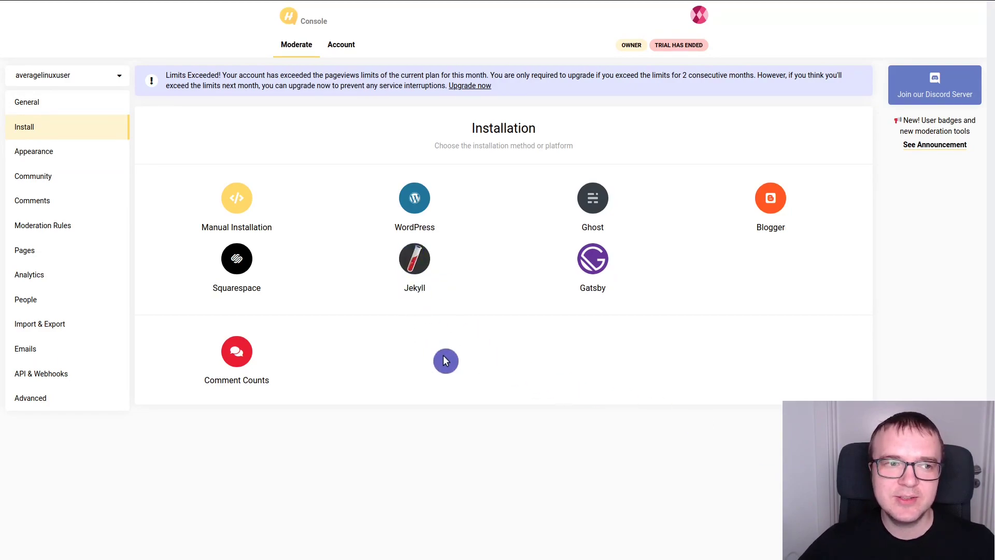
Step: Open Appearance and scroll through the color options and reactions preview
left_click(97, 167)
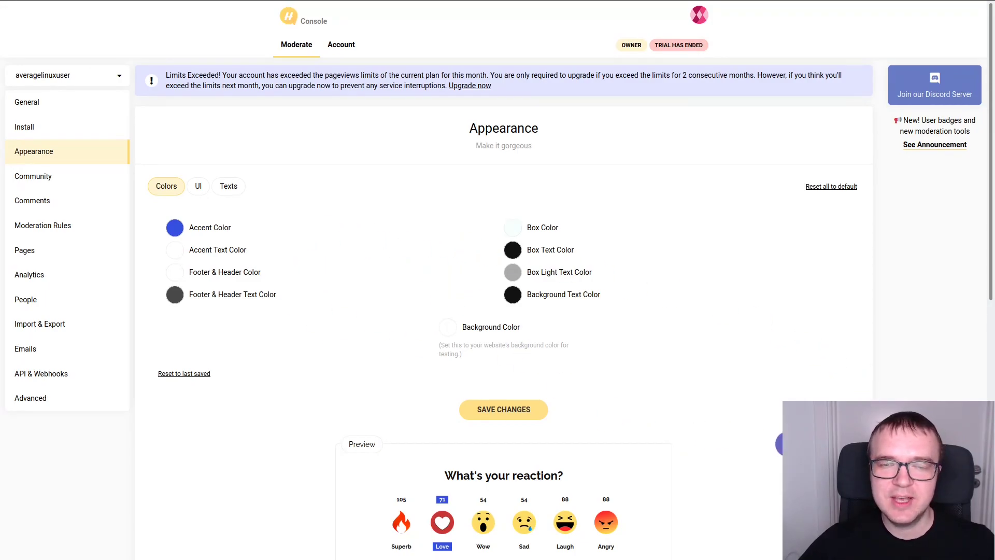
scroll(788, 443, "down", 1)
scroll(503, 280, "down", 5)
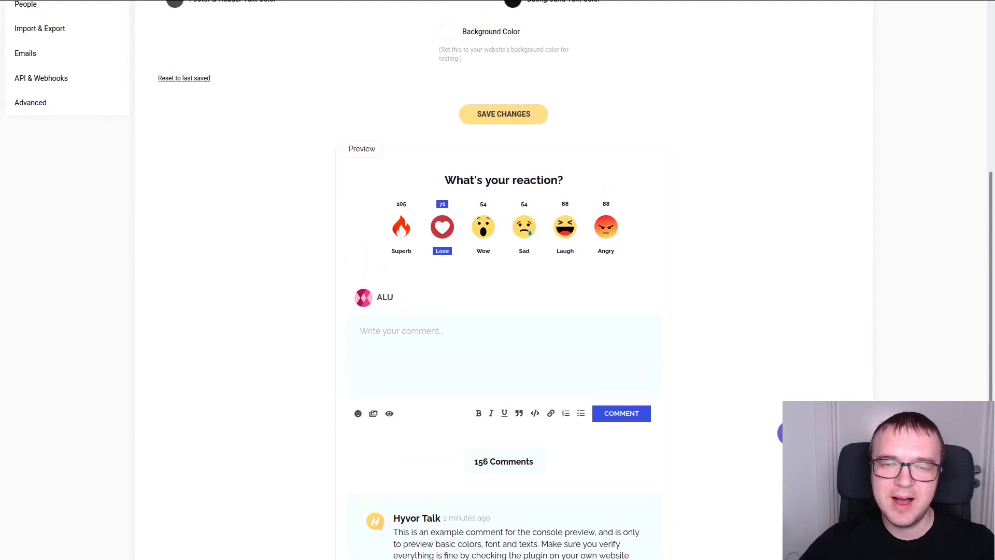
scroll(503, 280, "up", 3)
scroll(503, 280, "up", 3)
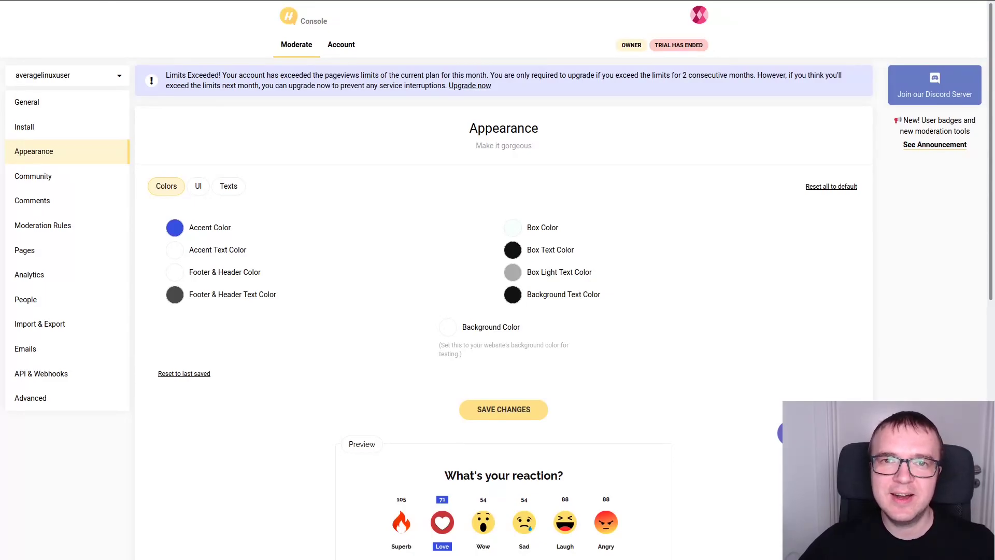
Step: Scroll through the Community settings, then open Comments showing the HandBrake post's test reply
left_click(52, 182)
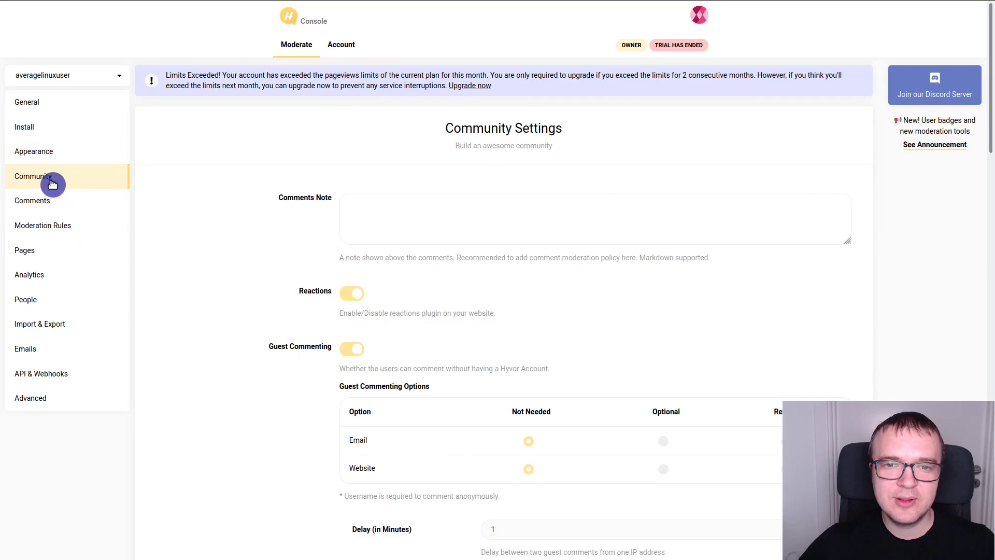
scroll(764, 358, "down", 2)
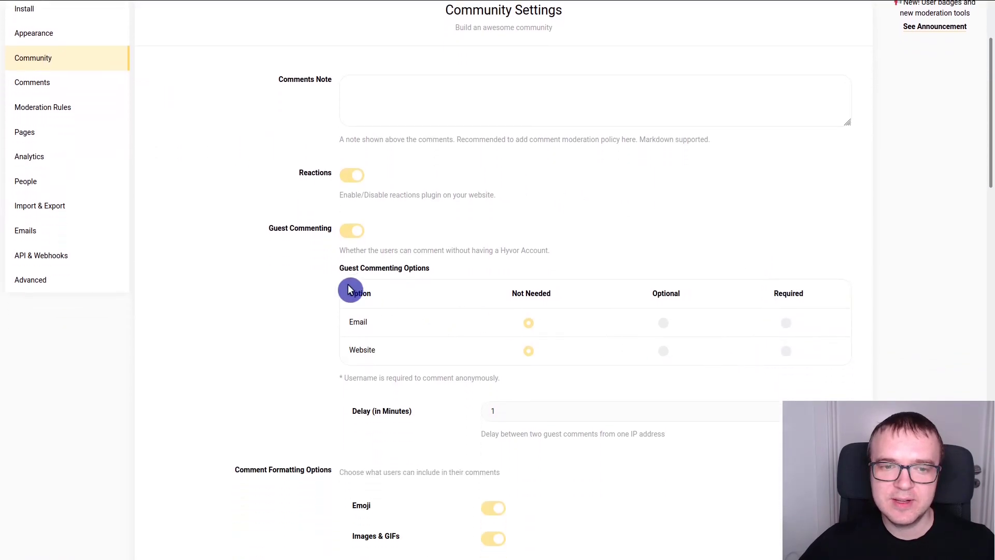
scroll(465, 456, "down", 2)
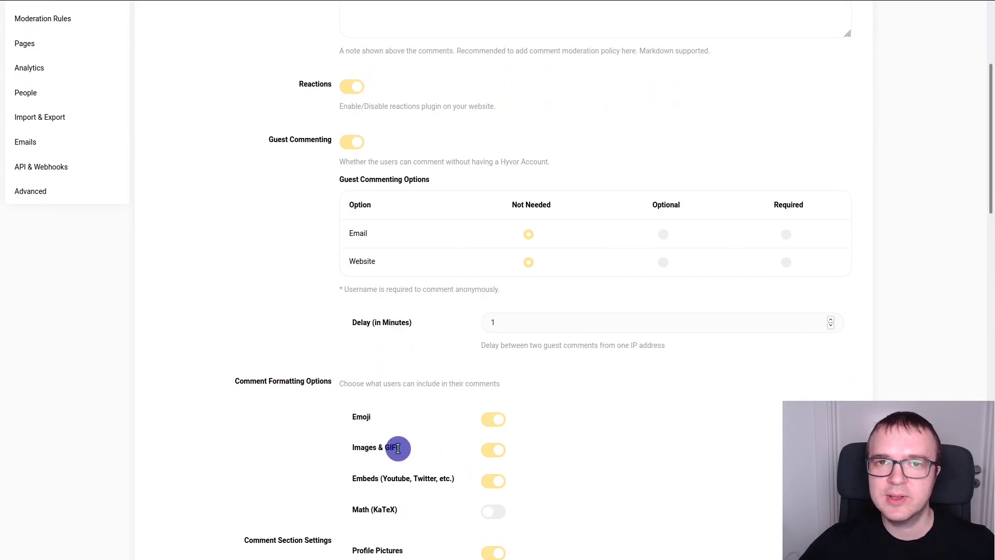
scroll(429, 477, "down", 5)
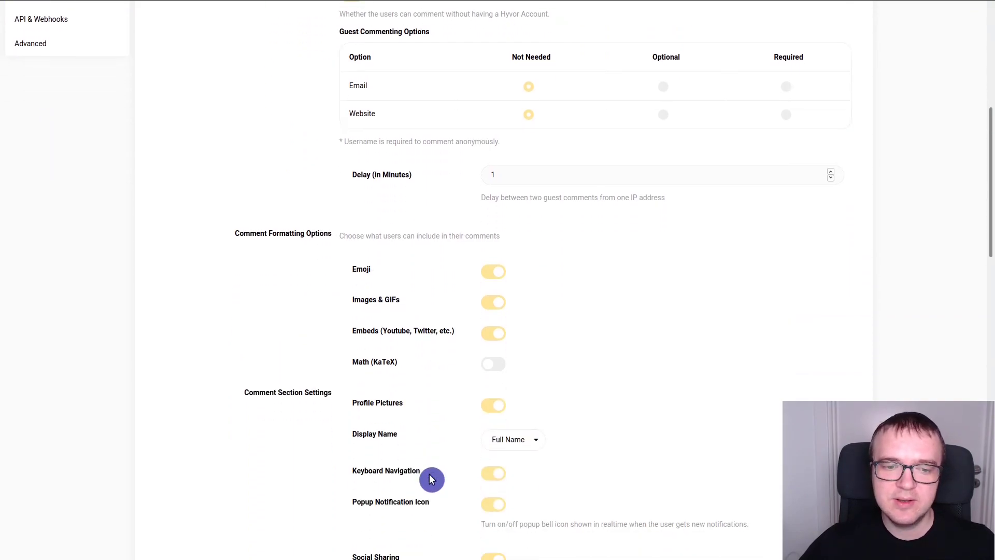
scroll(429, 474, "down", 8)
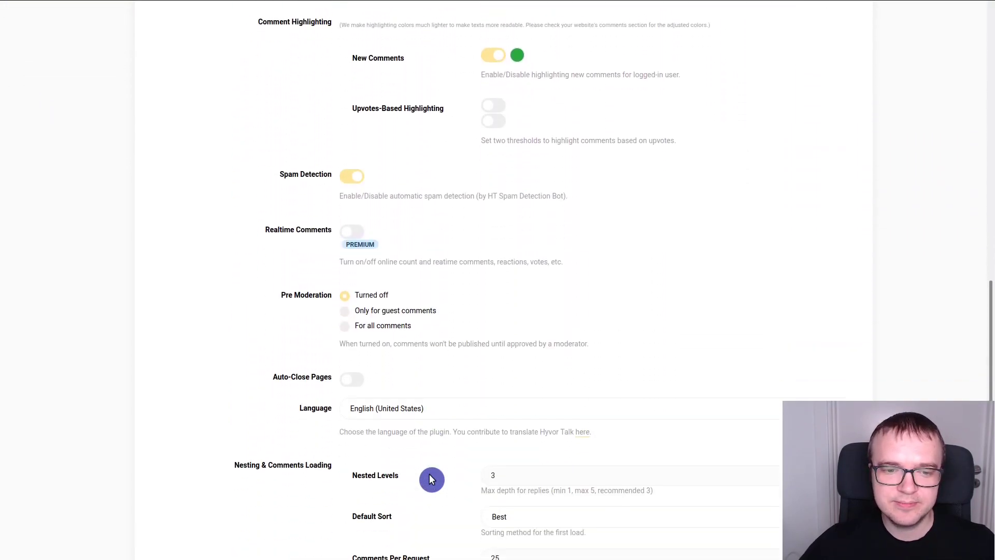
key("Home")
left_click(54, 203)
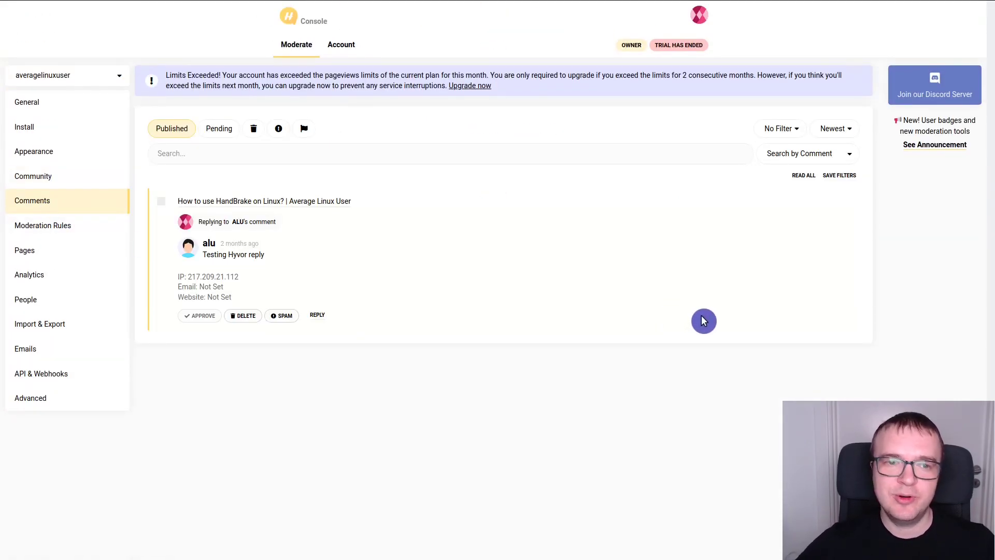
Step: Start a reply to the Testing Hyvor reply comment, discard it, and go to Analytics
left_click(323, 322)
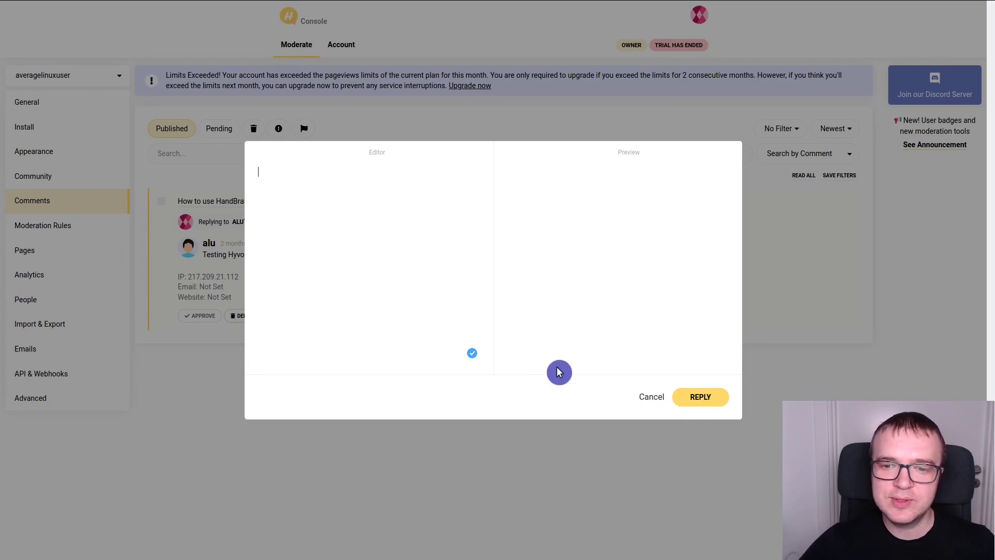
left_click(644, 399)
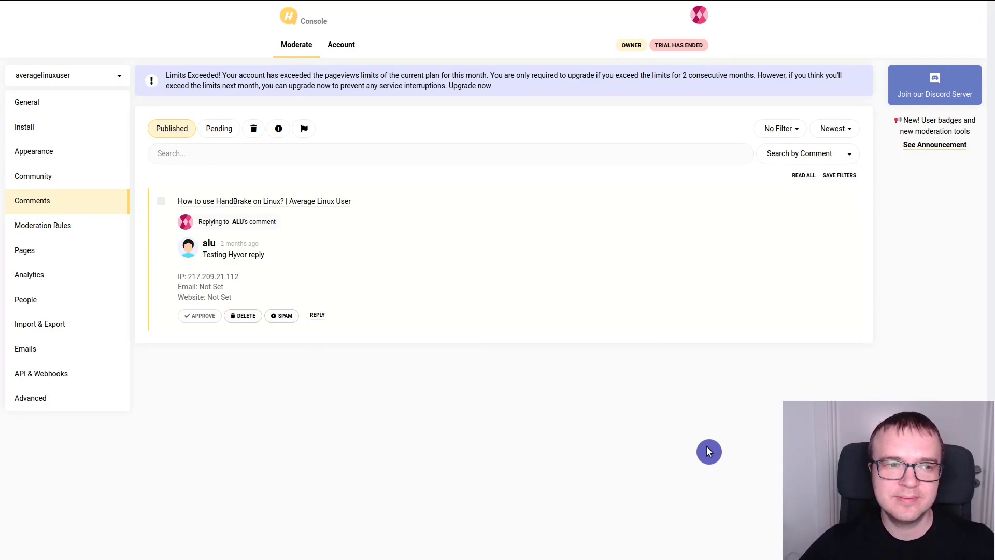
left_click(42, 283)
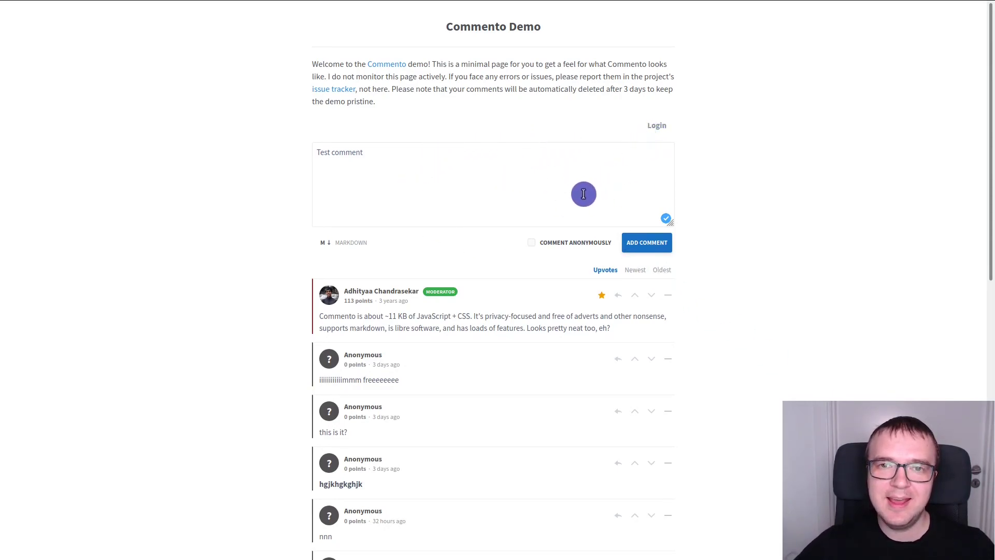
Step: Toggle anonymous commenting on and off, submit the test comment, and dismiss the login prompt
left_click(531, 243)
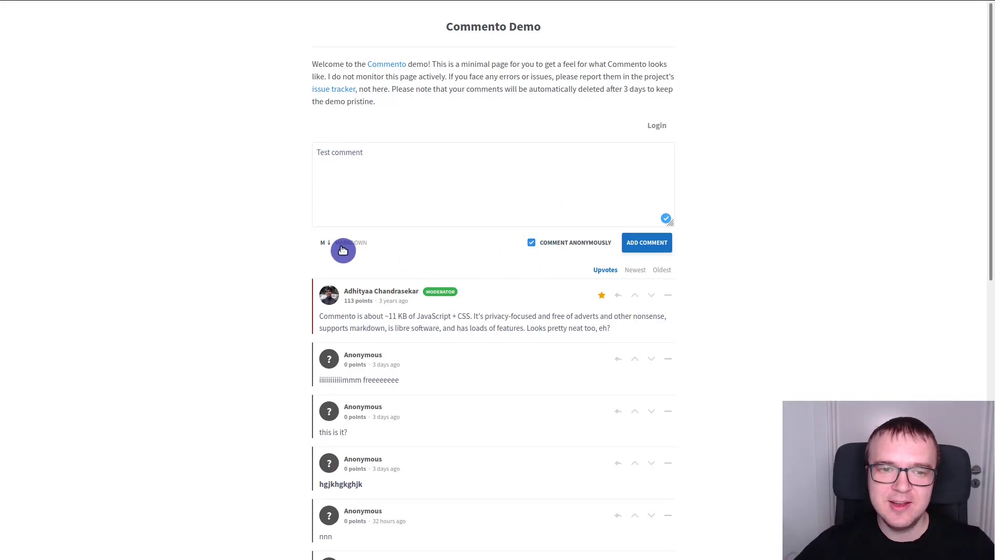
left_click(532, 244)
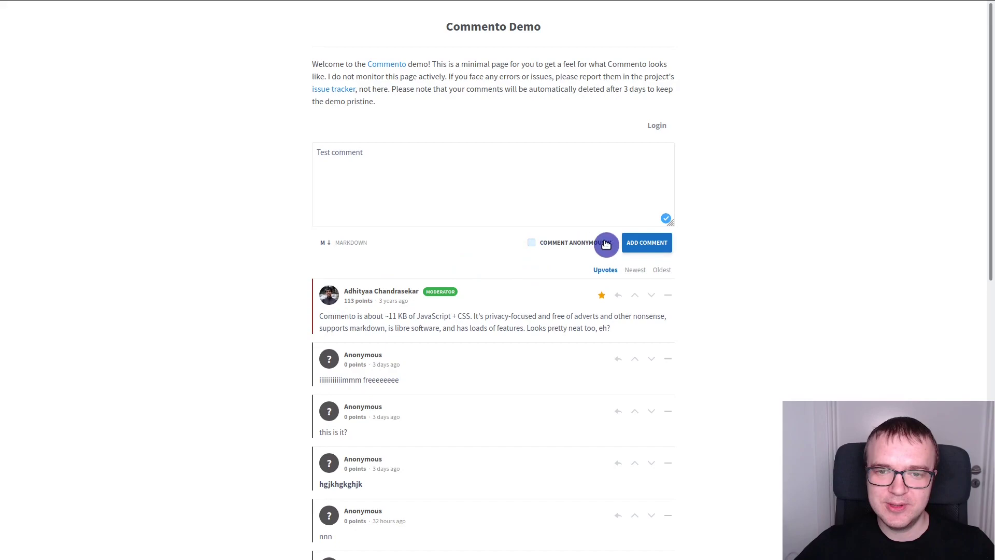
left_click(640, 248)
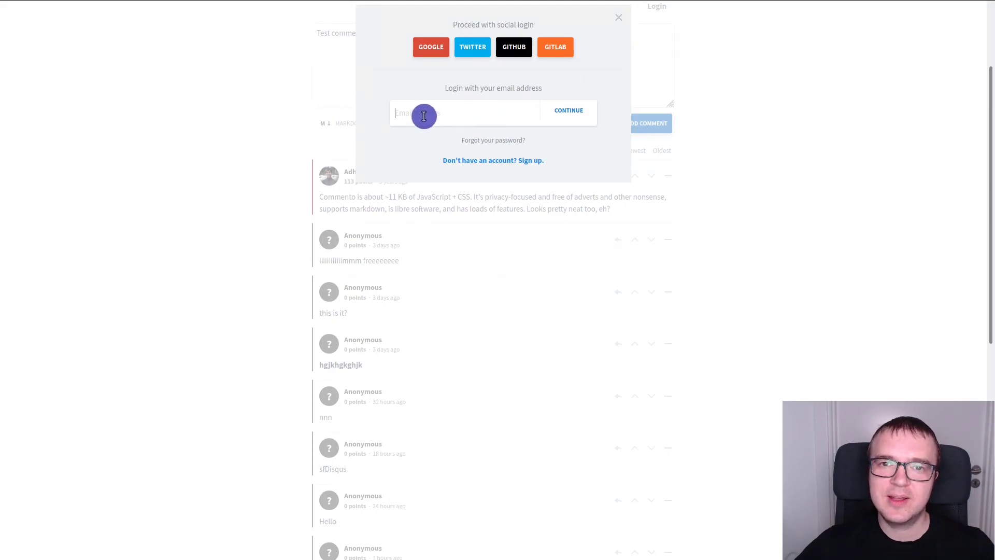
left_click(619, 17)
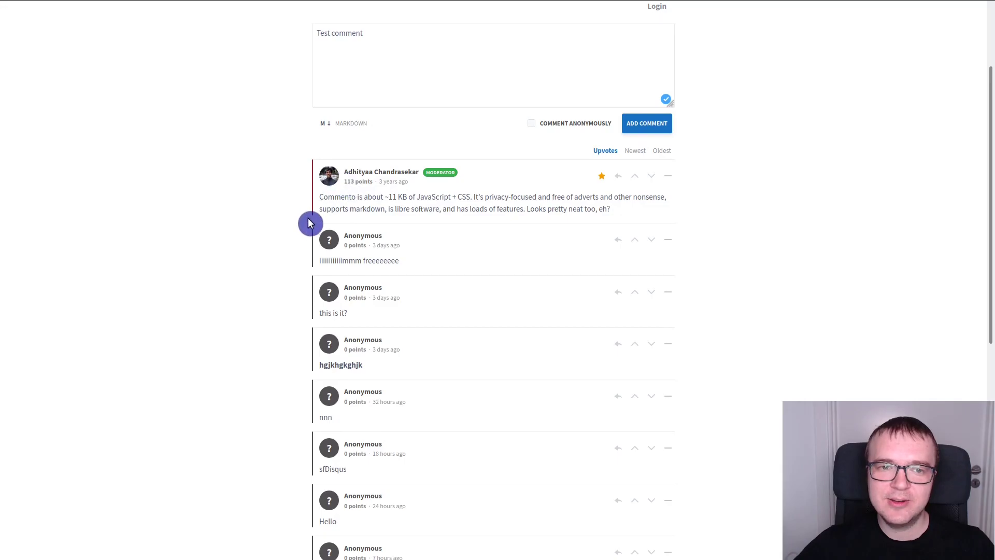
scroll(579, 402, "down", 7)
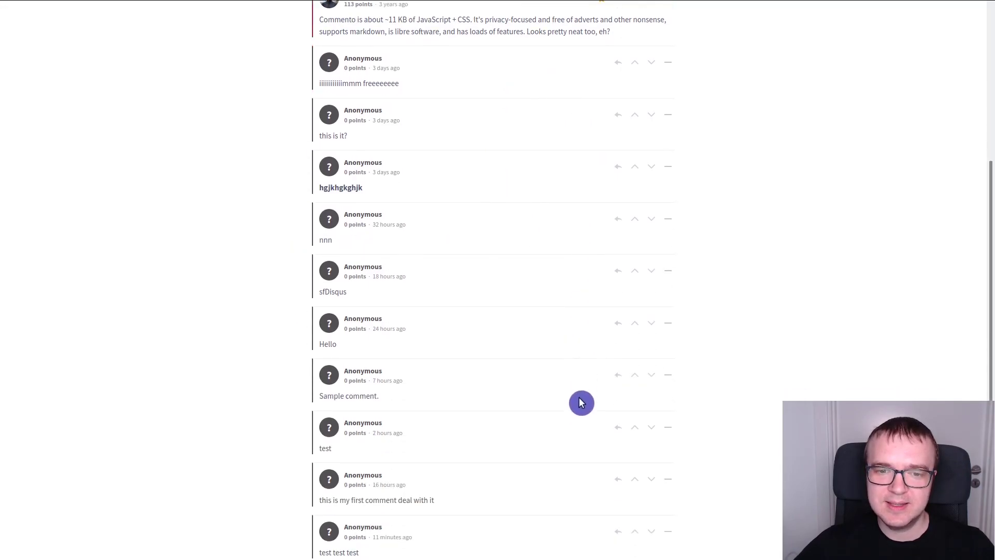
scroll(580, 402, "up", 3)
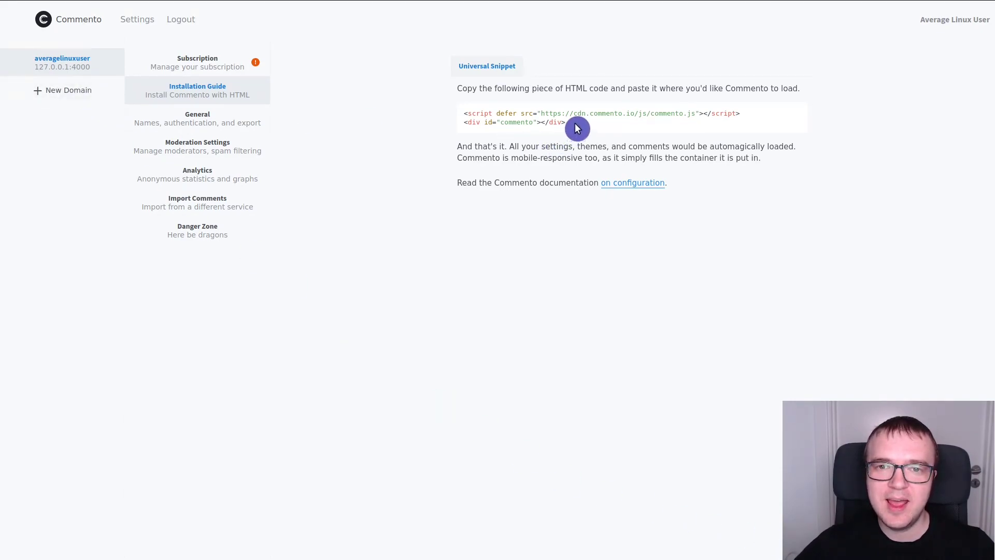
left_click_drag(570, 125, 463, 112)
left_click(453, 255)
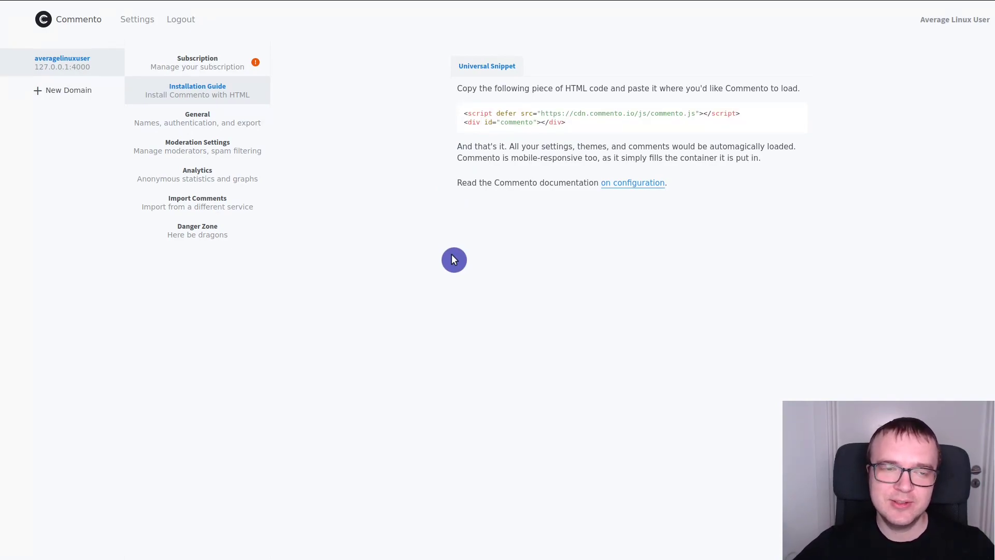
left_click(192, 125)
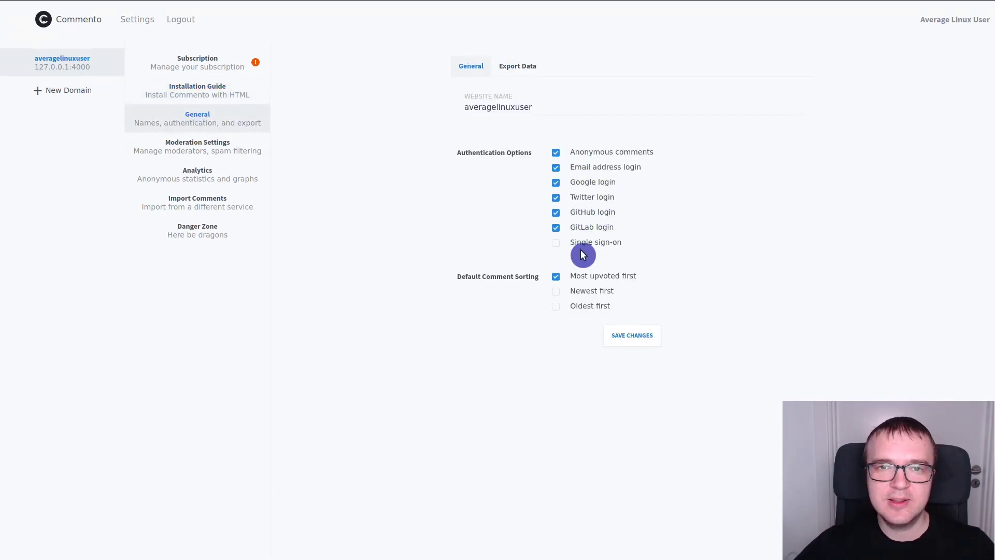
left_click(215, 150)
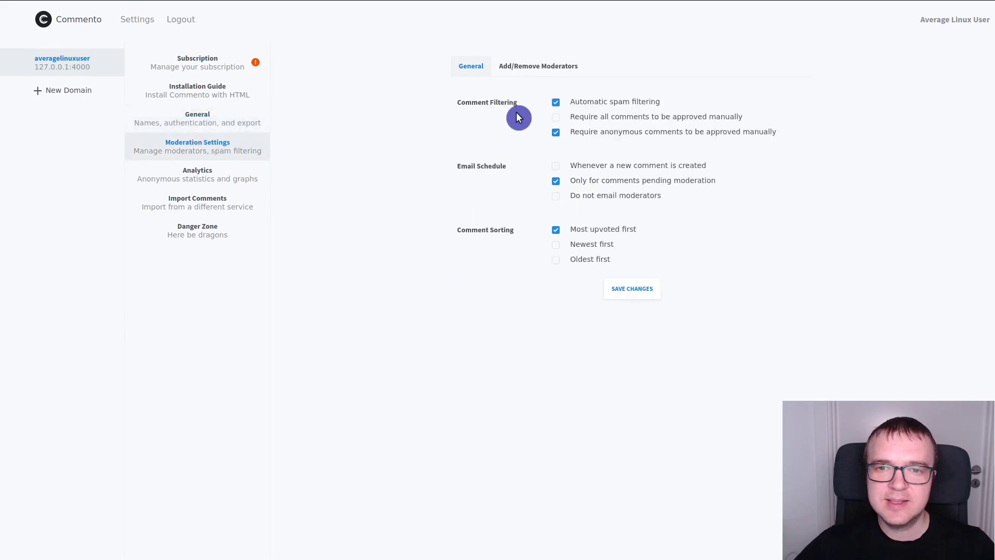
left_click(218, 178)
left_click(221, 207)
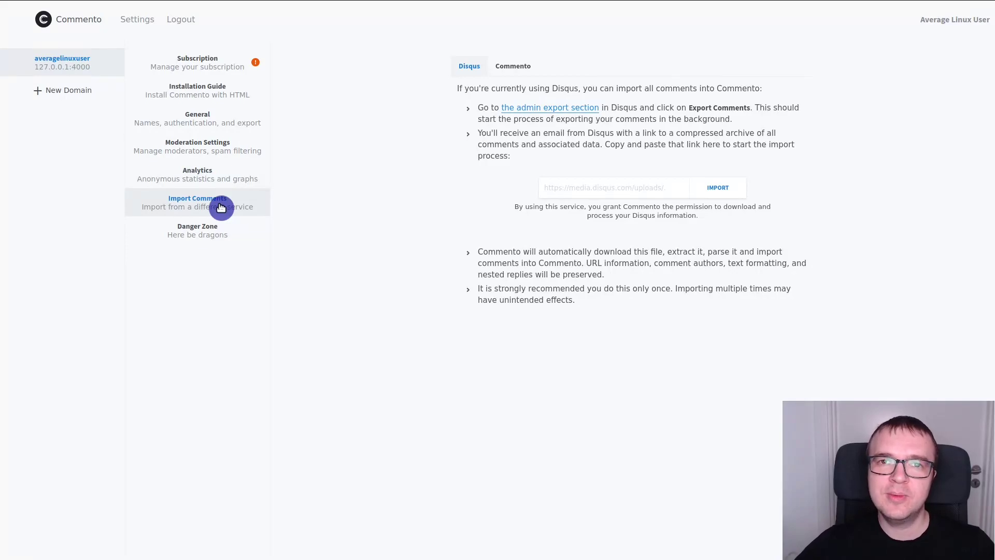
left_click(213, 235)
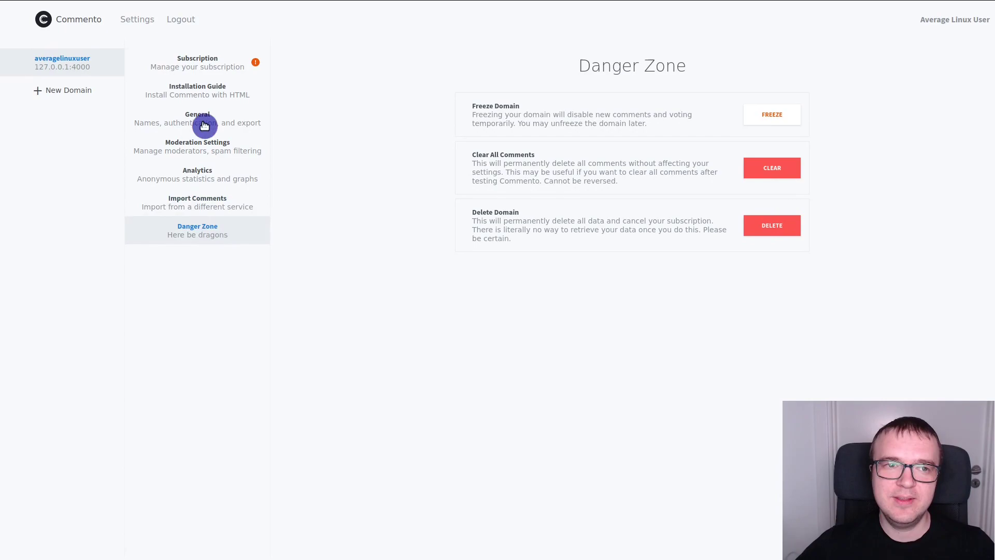
left_click(196, 95)
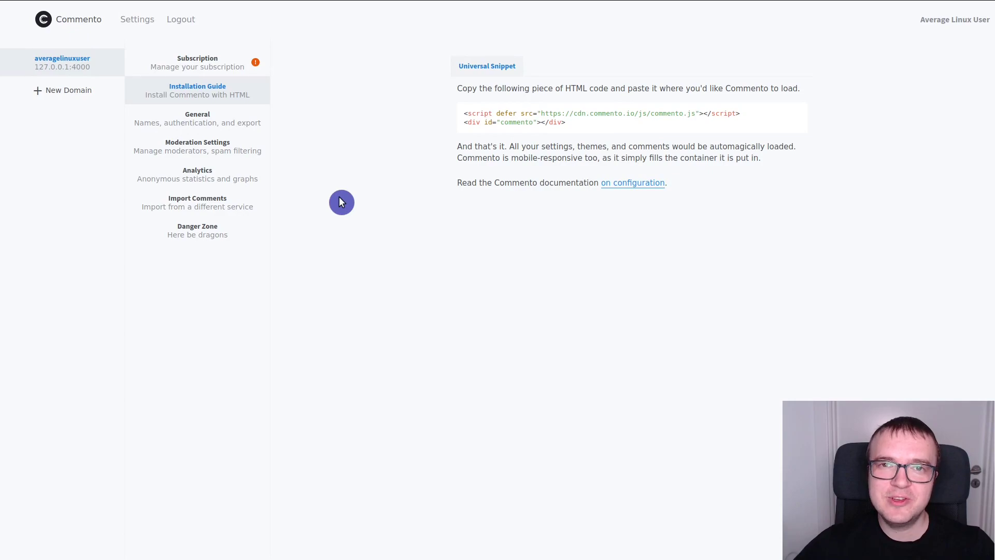
Step: Show Commento's Subscription page with the $10 per month or $99 per year plan
left_click(225, 62)
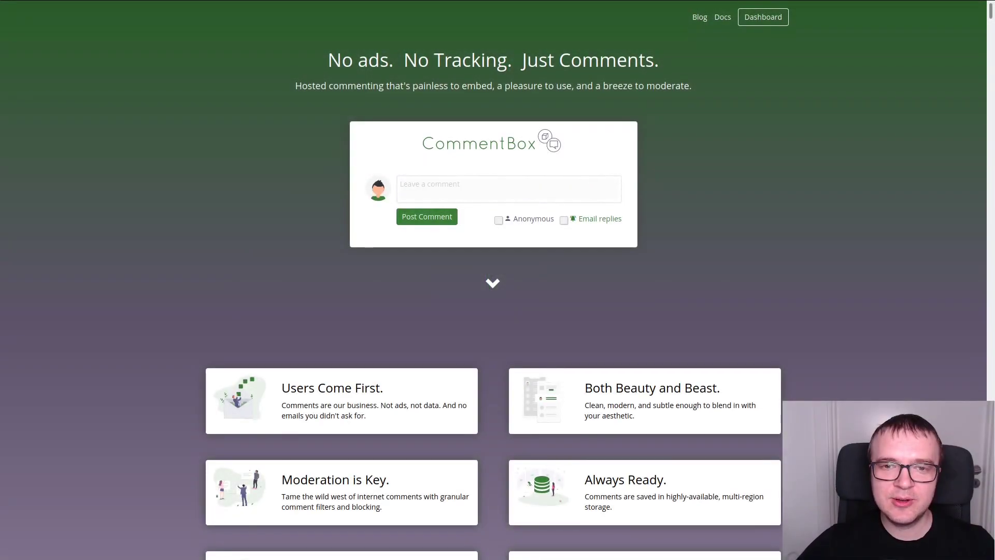
Step: Scroll through the Setup page's Moderation Rules, Webhooks and Single Sign-On options
scroll(492, 280, "down", 7)
scroll(492, 280, "down", 10)
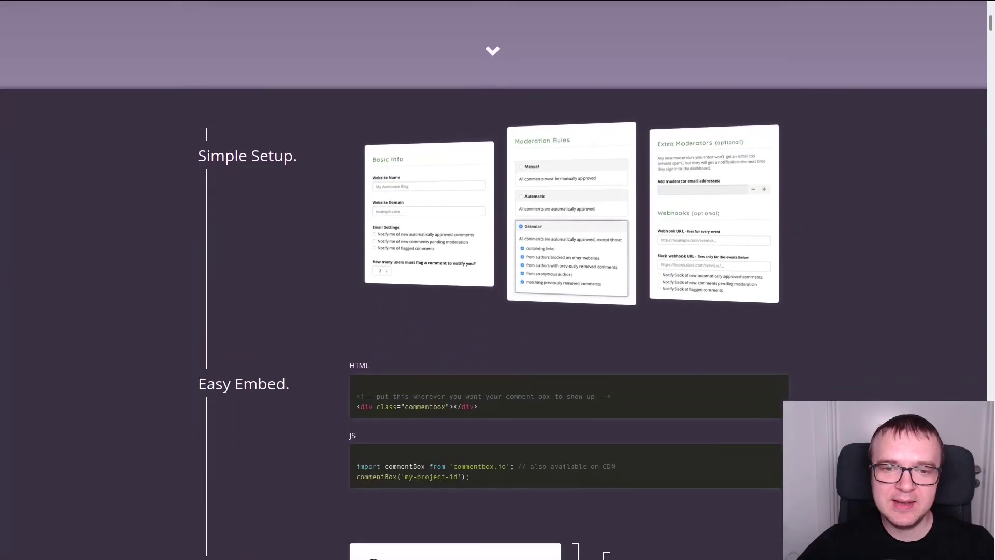
scroll(492, 280, "down", 9)
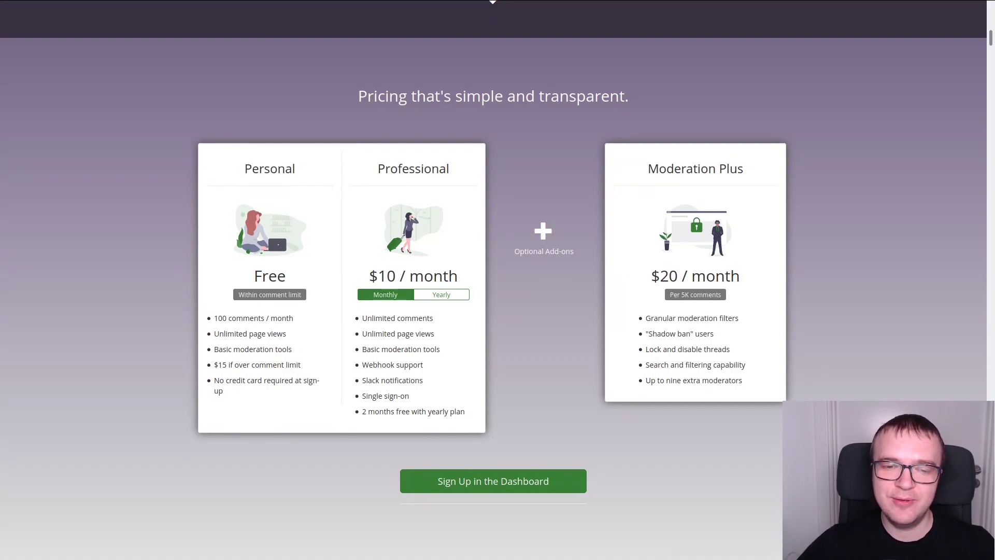
scroll(497, 280, "down", 10)
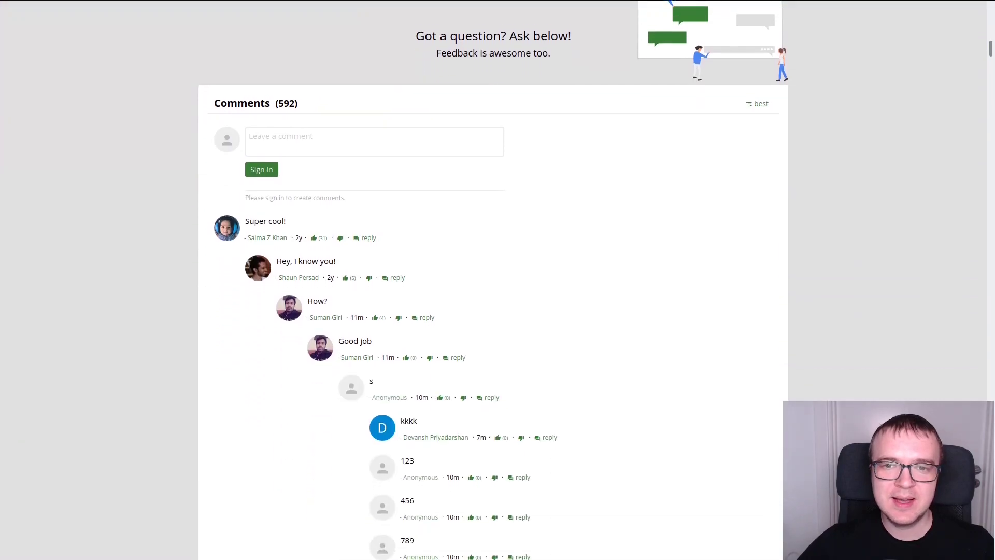
scroll(498, 280, "down", 1)
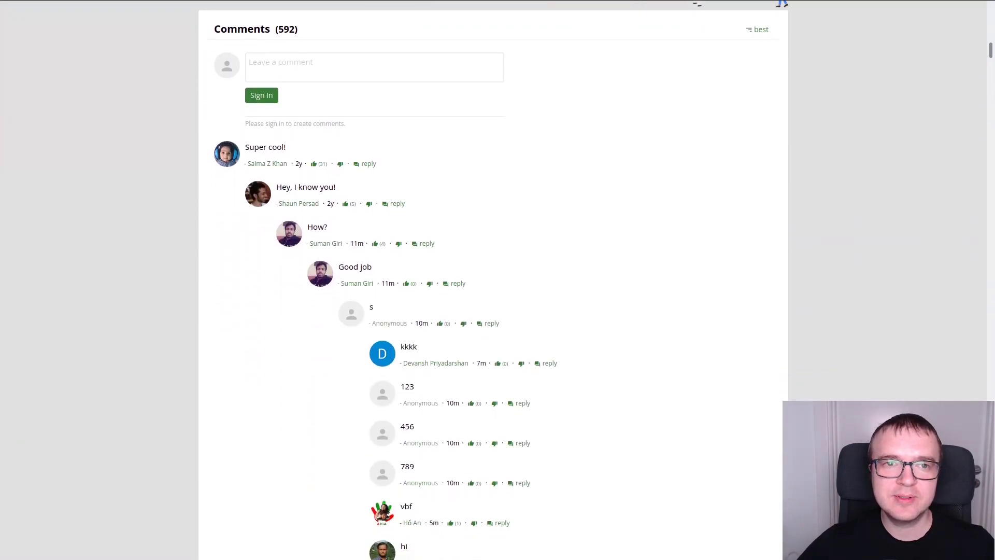
Step: Try starting a demo comment, close the sign-in options, browse the demo comments, and return home
left_click(310, 63)
left_click(262, 95)
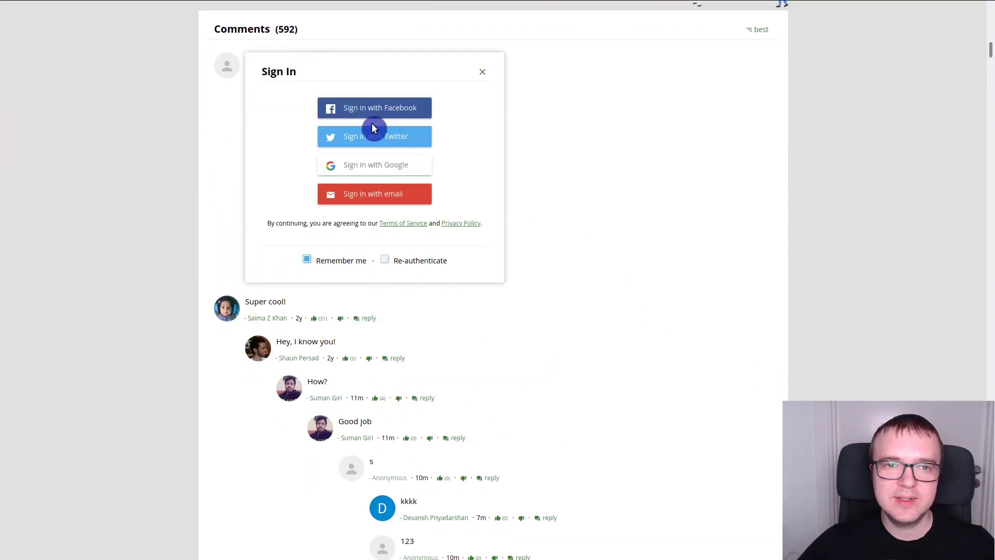
left_click(482, 71)
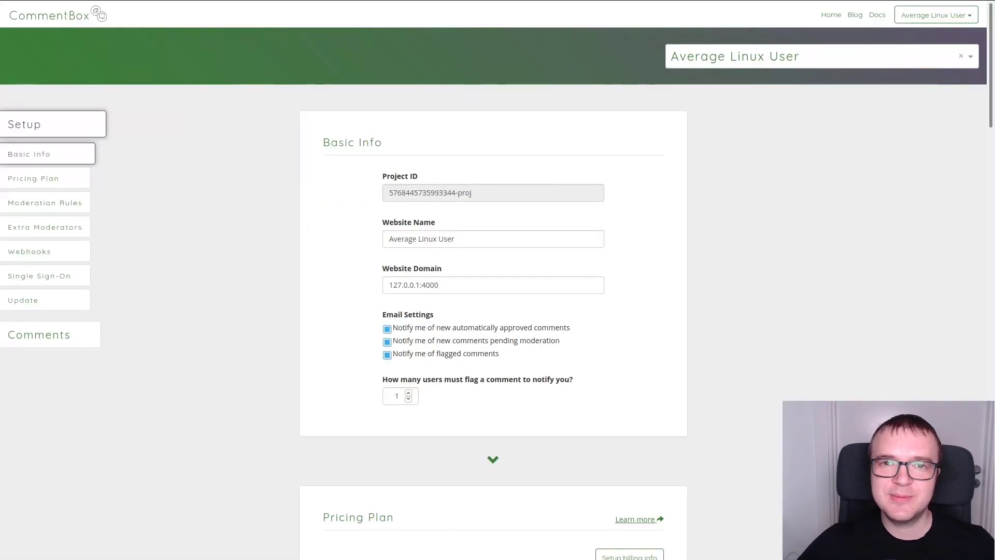
scroll(493, 280, "down", 5)
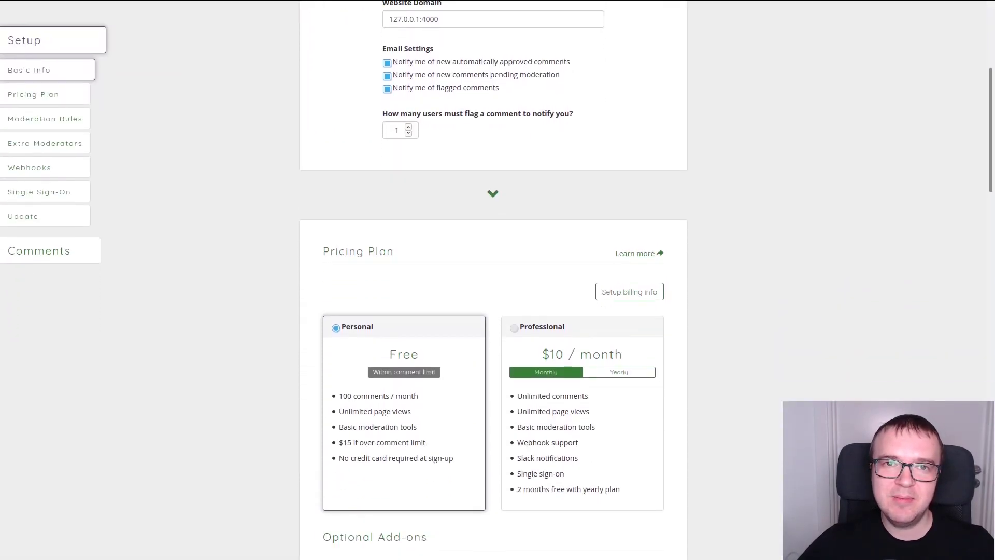
scroll(493, 279, "down", 15)
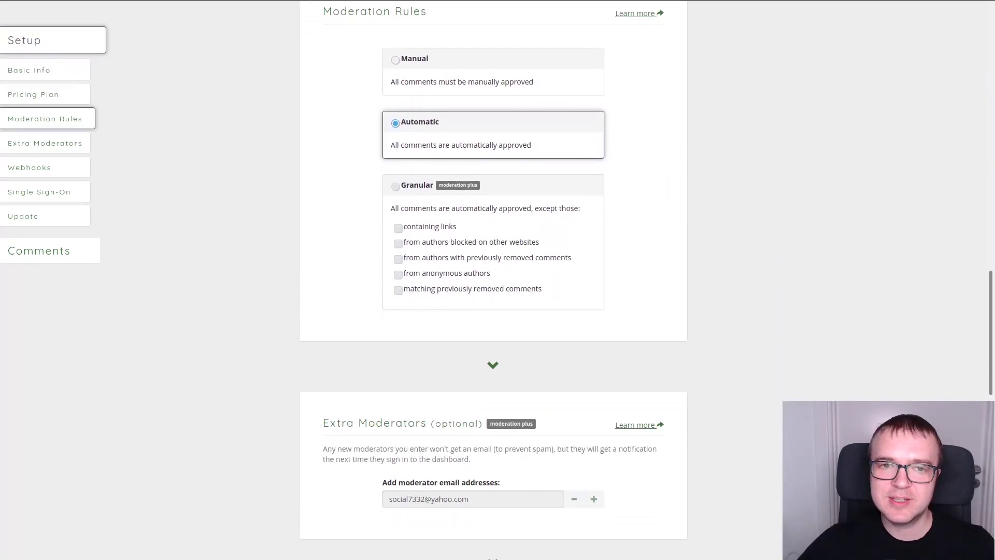
scroll(493, 280, "down", 11)
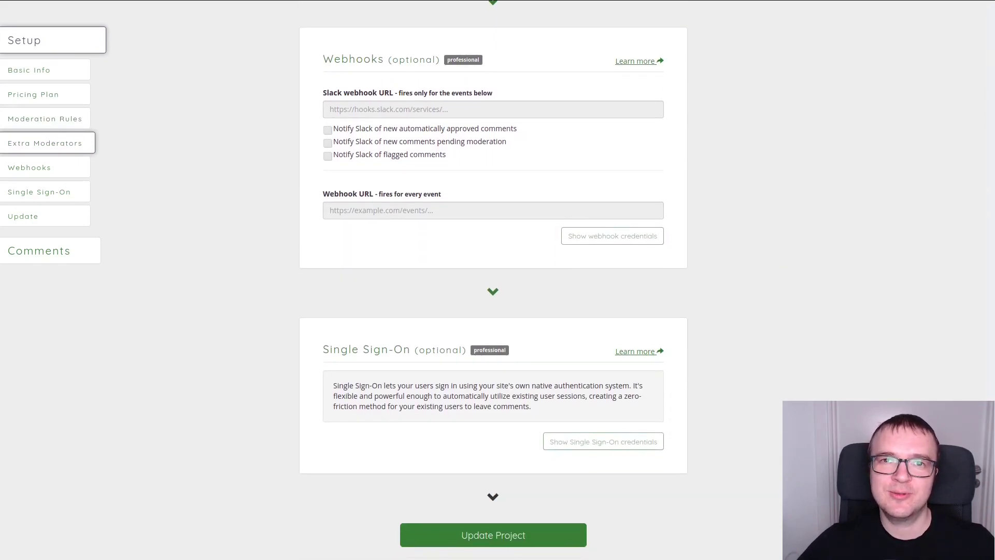
scroll(493, 280, "down", 2)
scroll(493, 280, "up", 15)
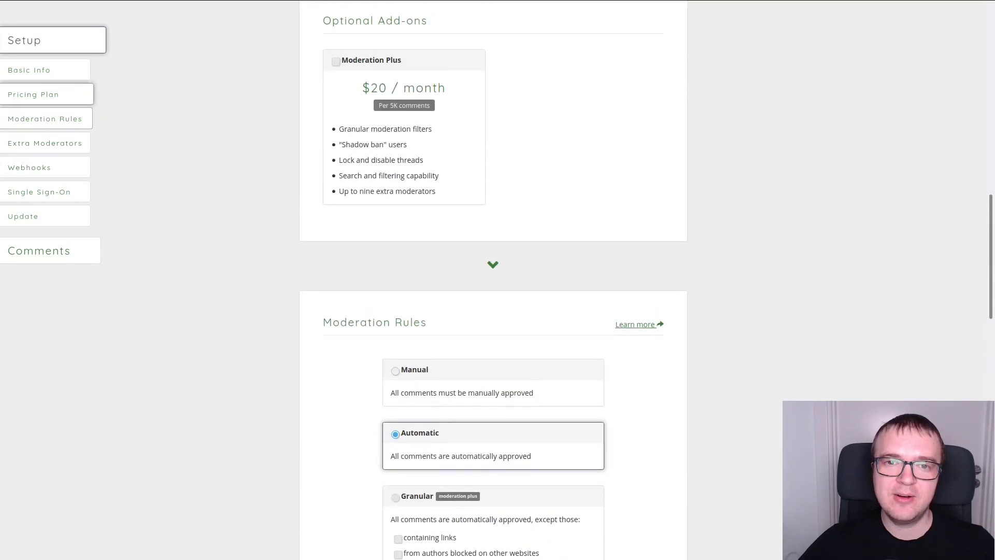
scroll(493, 280, "up", 8)
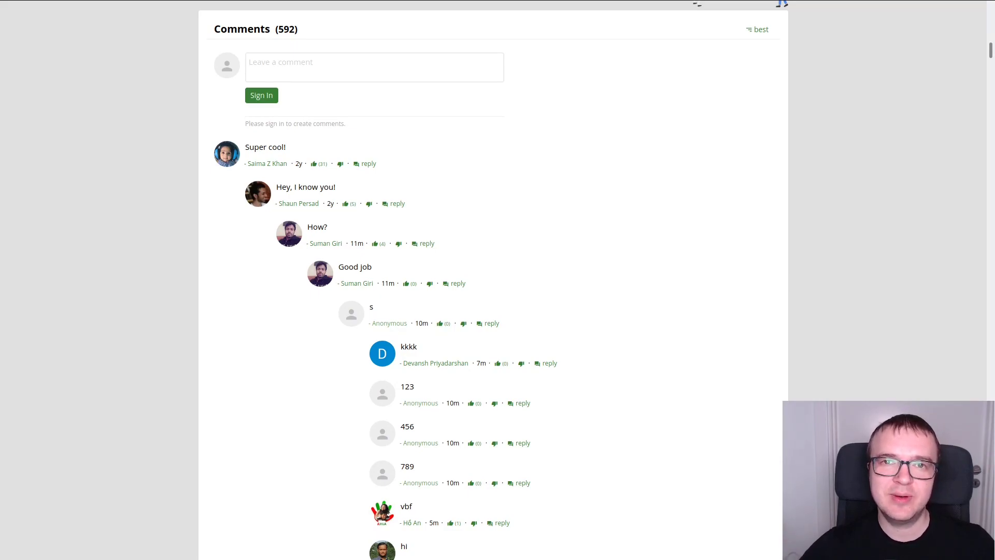
key("ctrl+Tab")
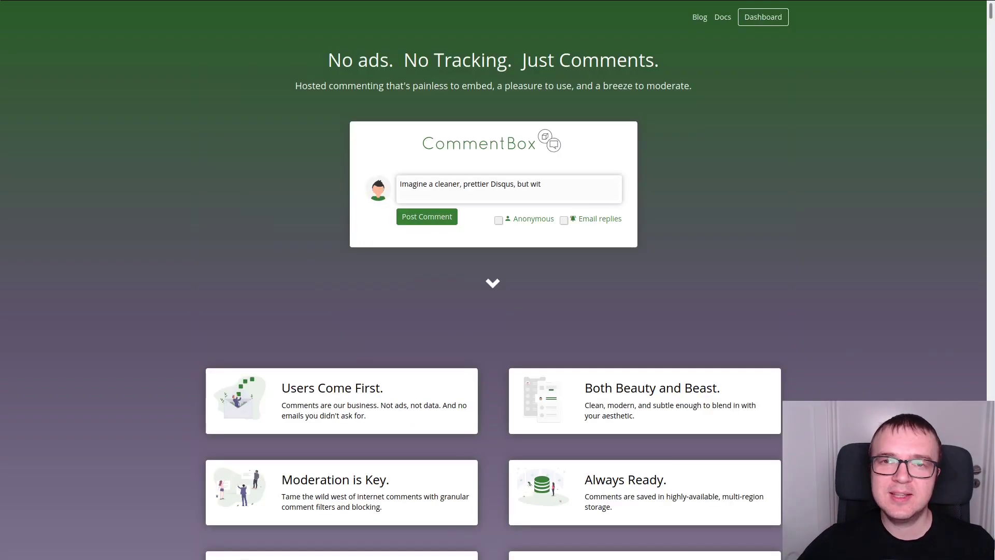
Step: Open the CommentBox blog and its newest post announcing Single Sign-On
left_click(702, 23)
left_click(482, 137)
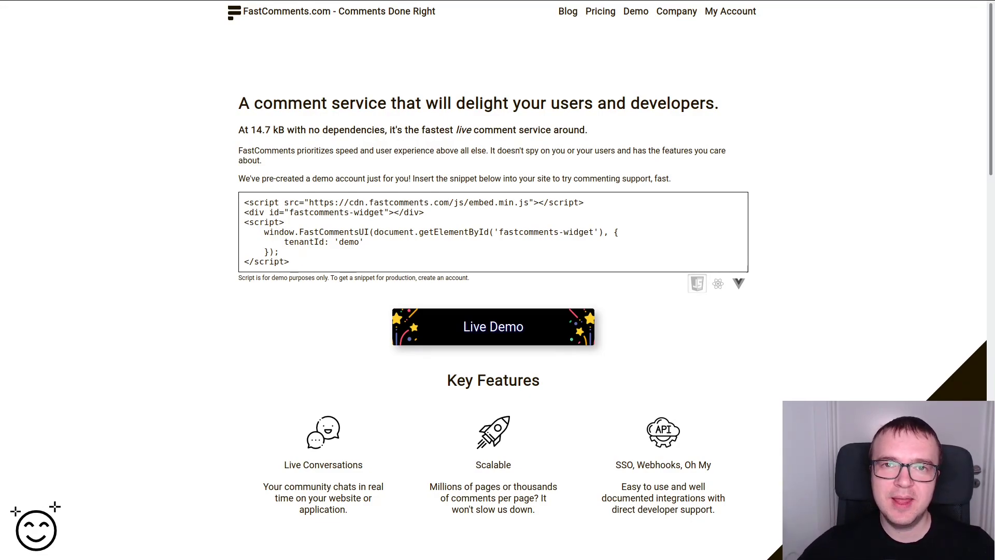
Step: Open the FastComments live demo and scroll through its comment thread
left_click(636, 11)
scroll(493, 280, "down", 3)
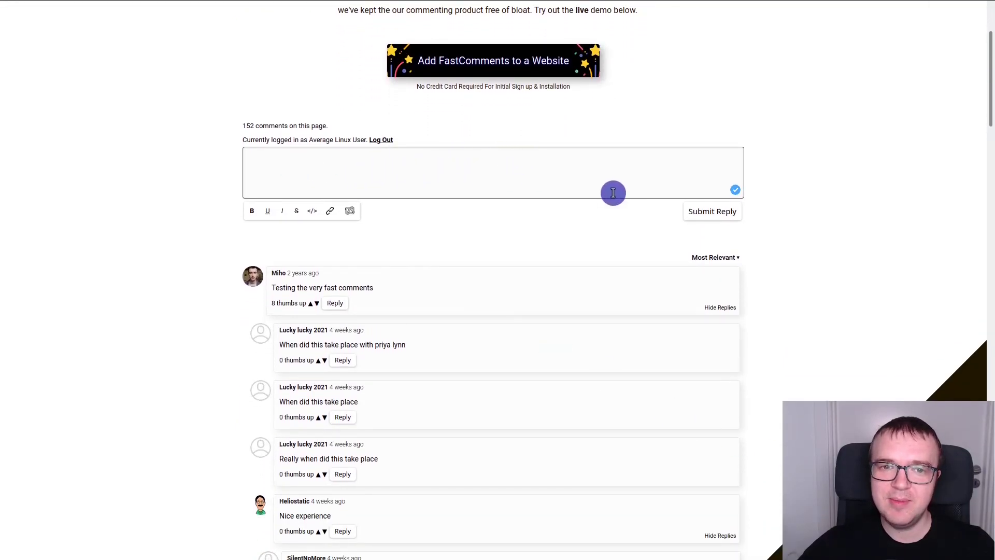
scroll(406, 358, "down", 5)
scroll(407, 360, "down", 2)
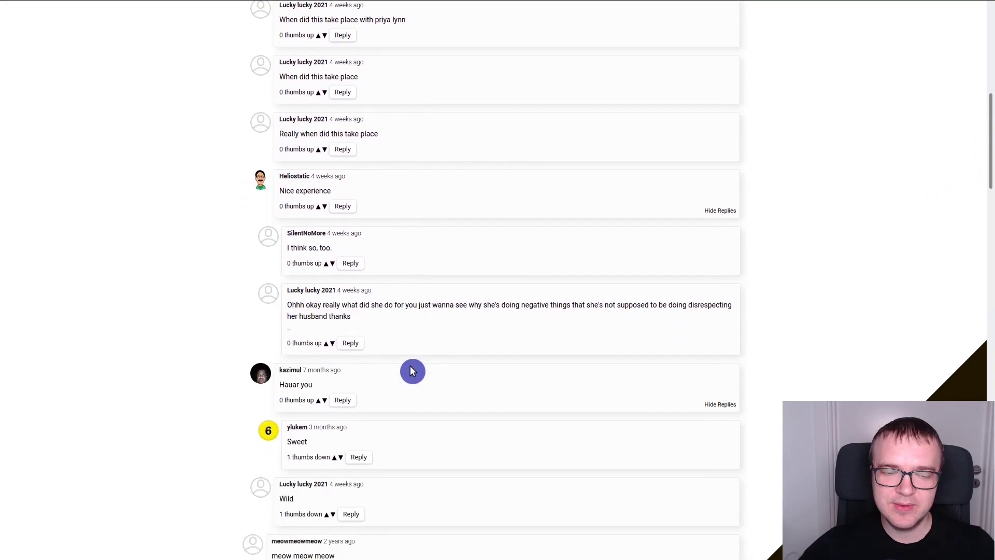
scroll(418, 386, "up", 5)
scroll(420, 391, "up", 2)
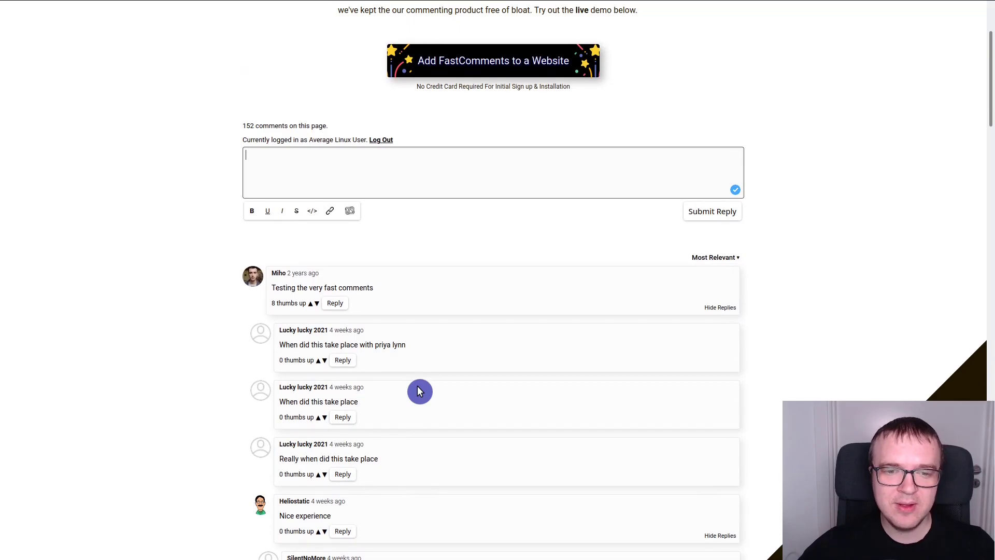
scroll(754, 422, "up", 3)
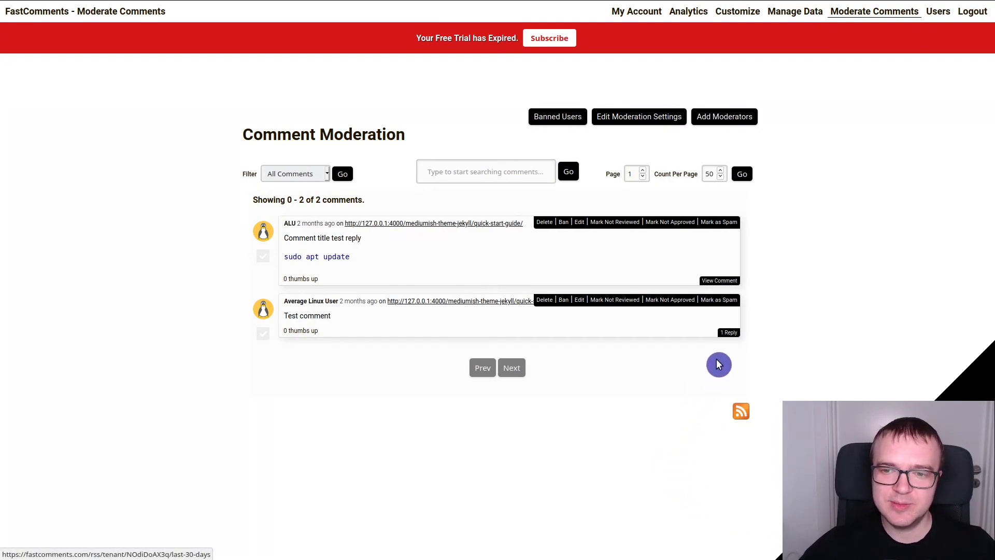
Step: Open the Test comment's 1 Reply thread and scroll through its sudo apt update reply
left_click(729, 334)
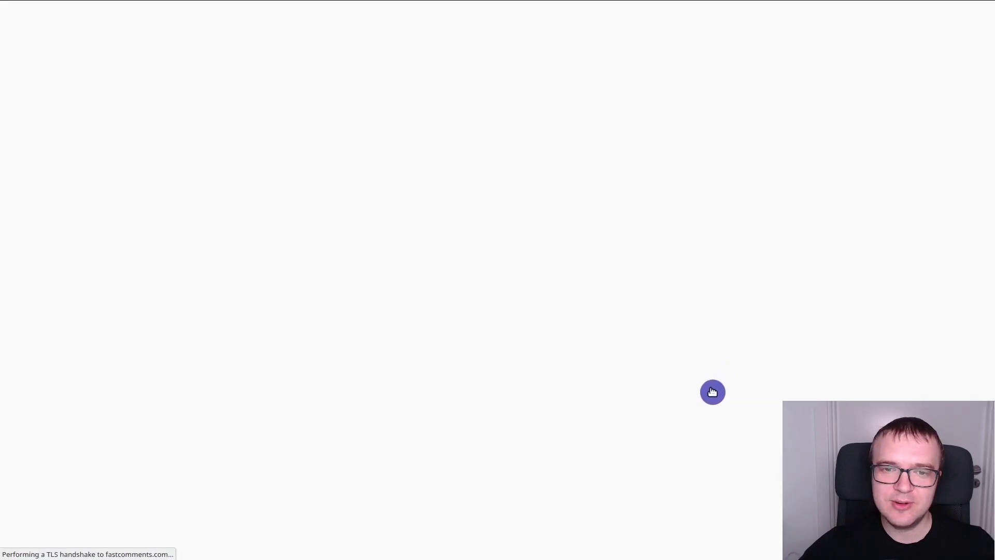
scroll(710, 392, "down", 1)
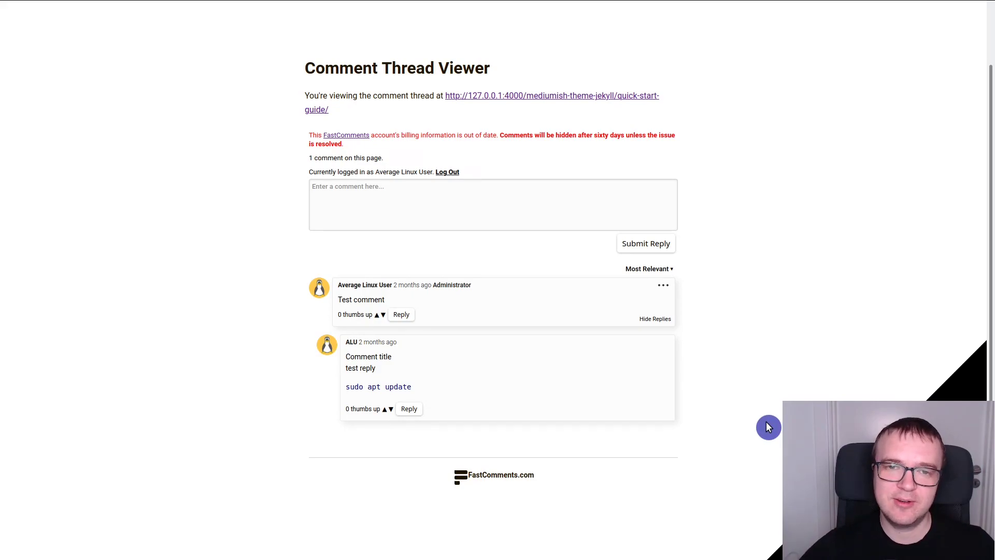
scroll(692, 309, "up", 1)
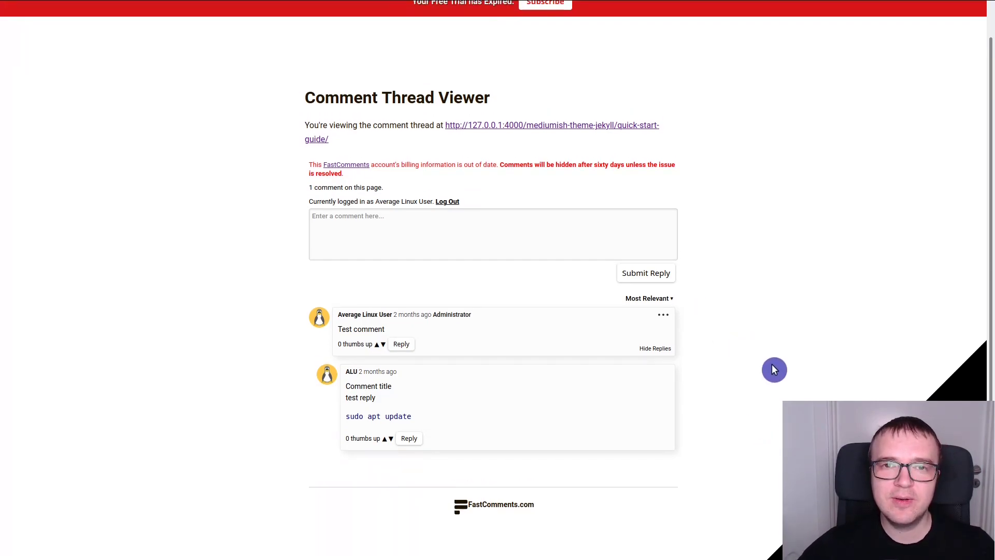
scroll(774, 369, "up", 1)
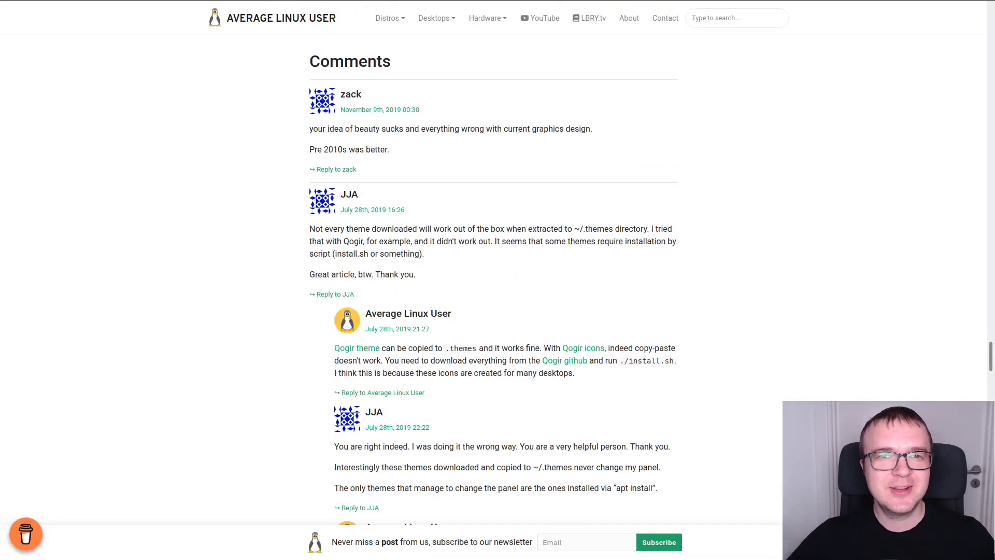
Step: Scroll the post's nested comment threads down to the Add Comment form
scroll(492, 280, "down", 12)
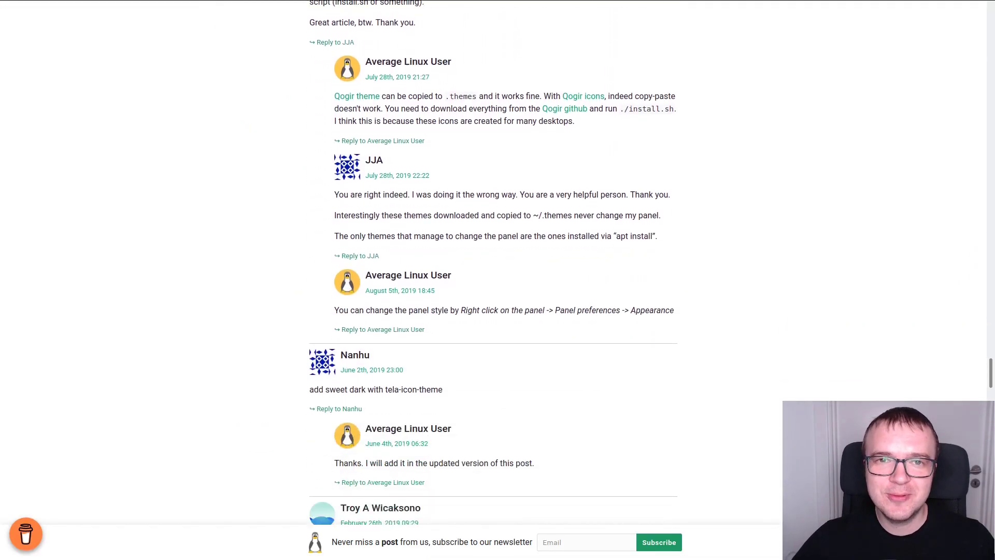
scroll(493, 280, "down", 10)
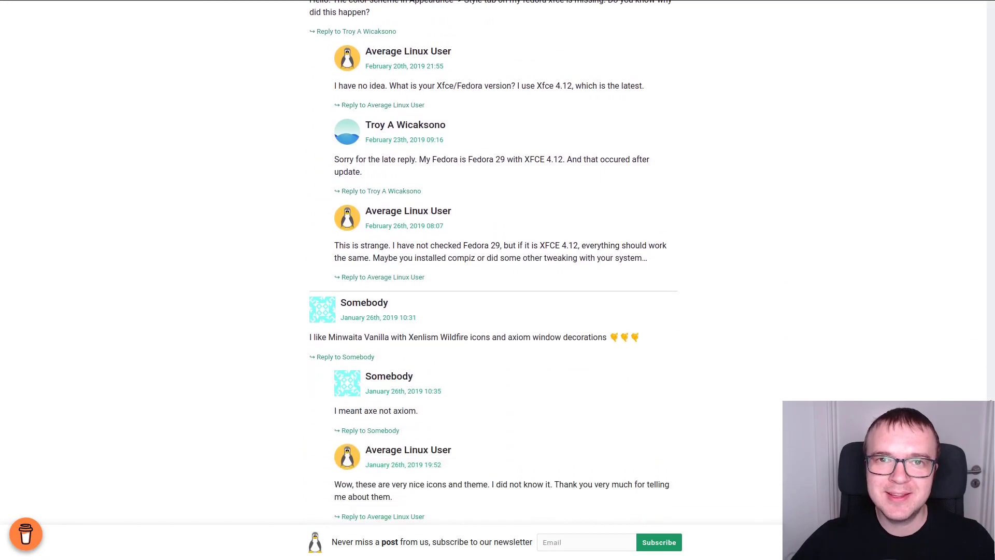
scroll(492, 280, "down", 12)
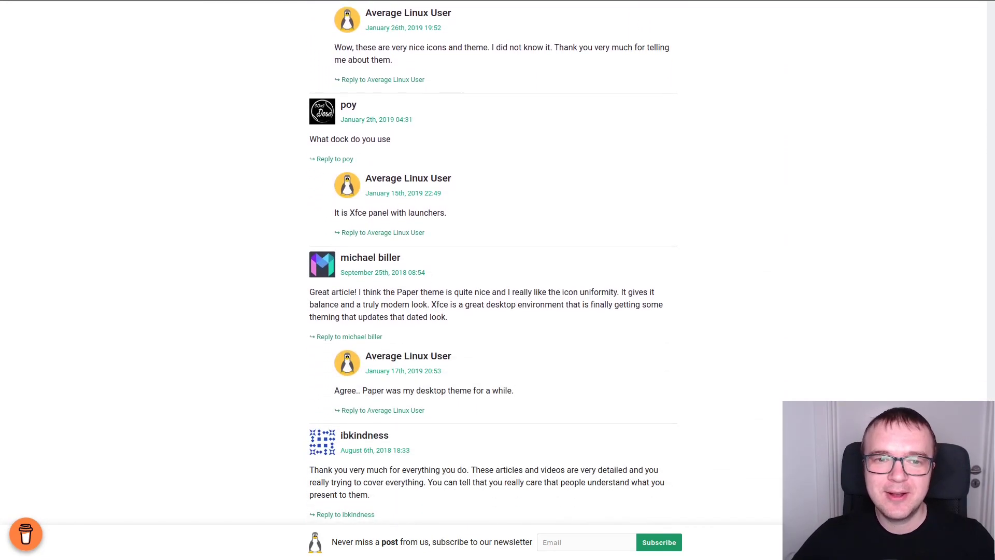
scroll(492, 280, "down", 10)
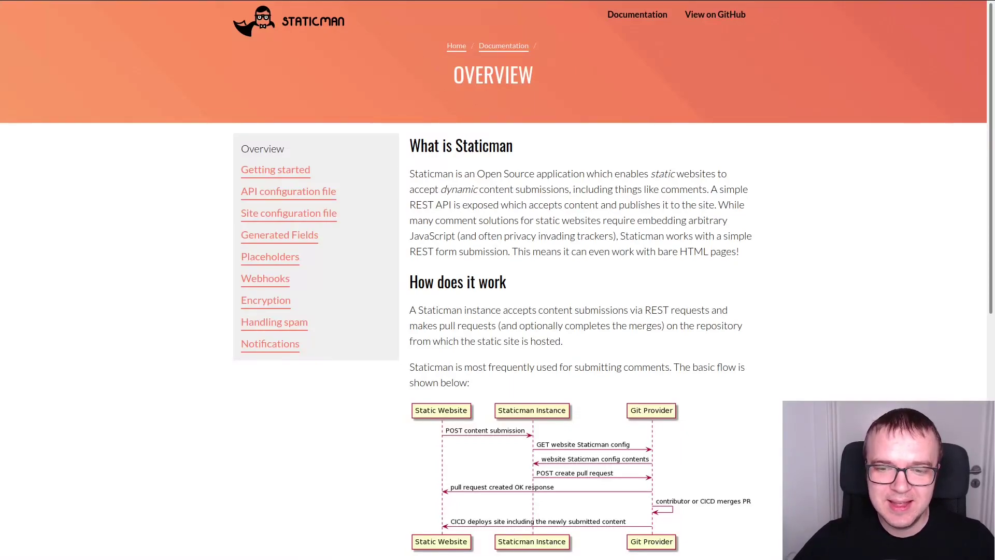
Step: Scroll through Staticman's Overview on turning comment submissions into pull requests
scroll(492, 280, "down", 3)
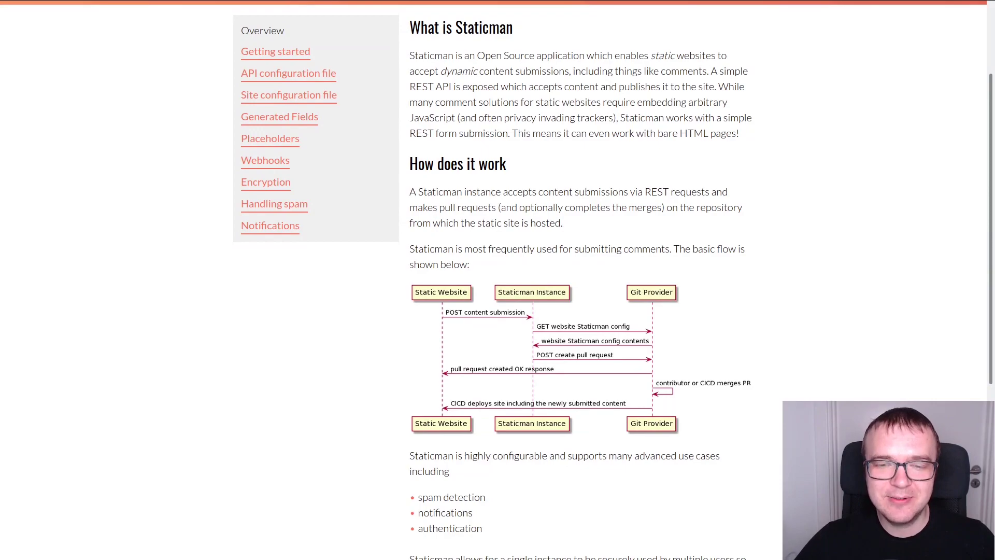
scroll(764, 419, "down", 2)
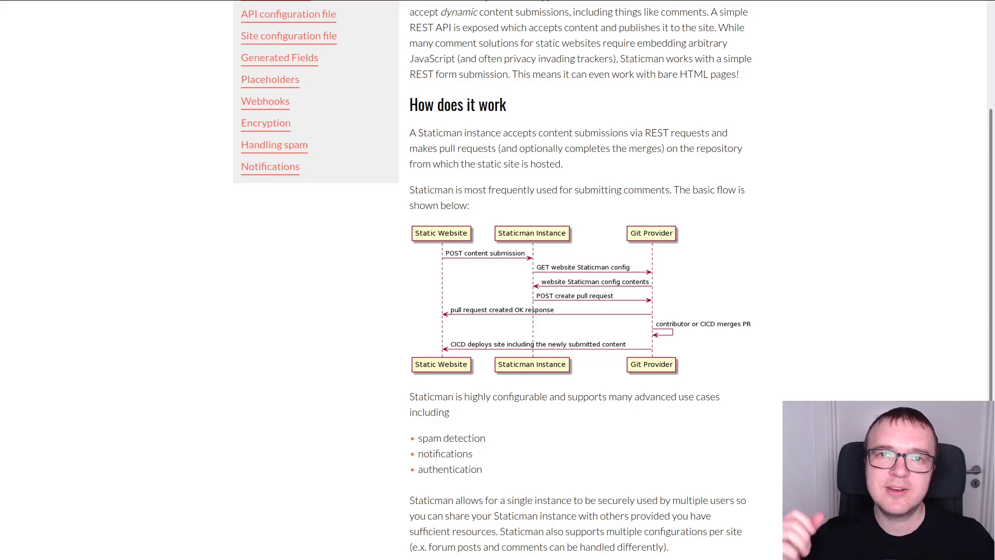
Step: Return to the blog post, scroll up through earlier comments, and switch to Visual Studio Code
mouse_move(762, 6)
left_click(833, 9)
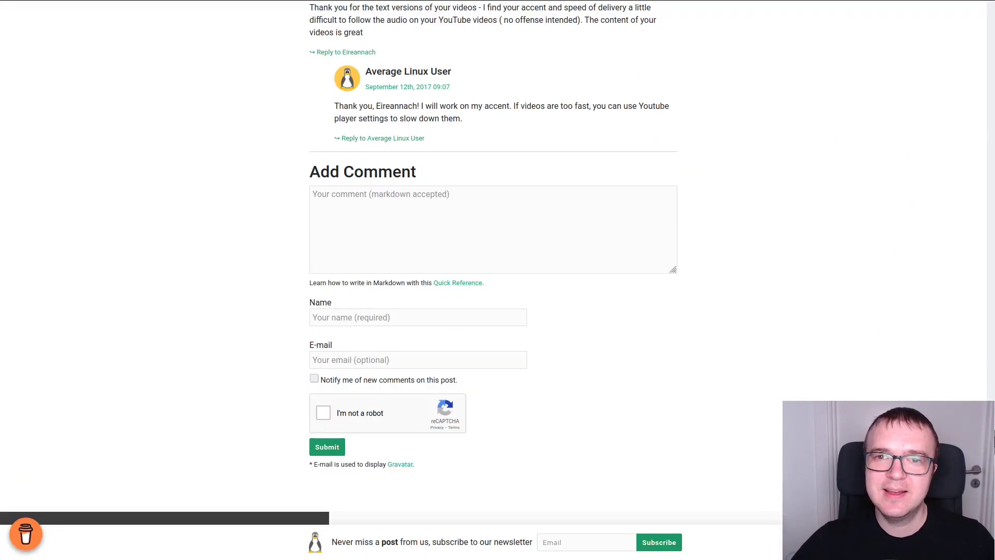
scroll(722, 334, "up", 5)
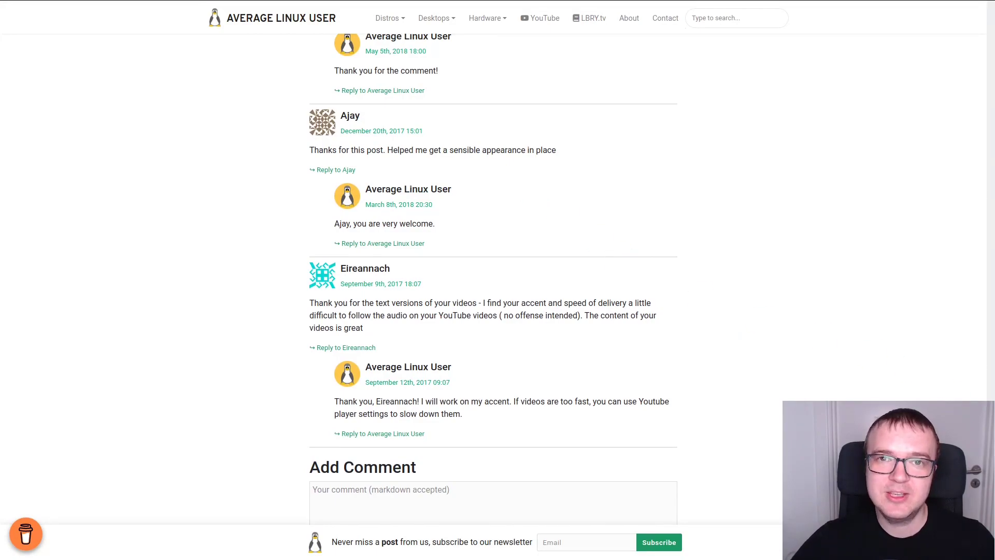
scroll(493, 280, "up", 7)
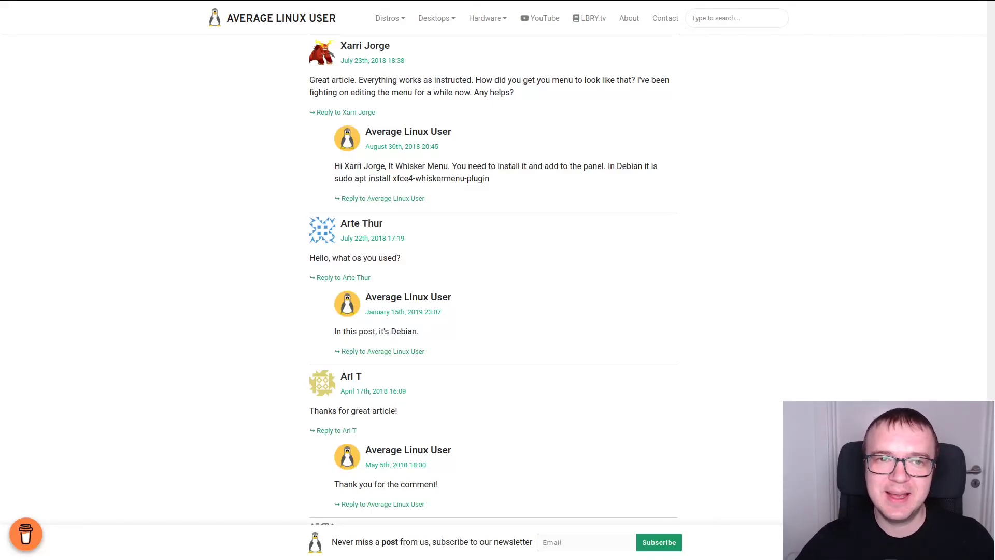
key("alt+Tab")
Step: Review the comment.html, comments.html and comment_form.html templates, then minimize VS Code to reveal the blog
left_click(195, 36)
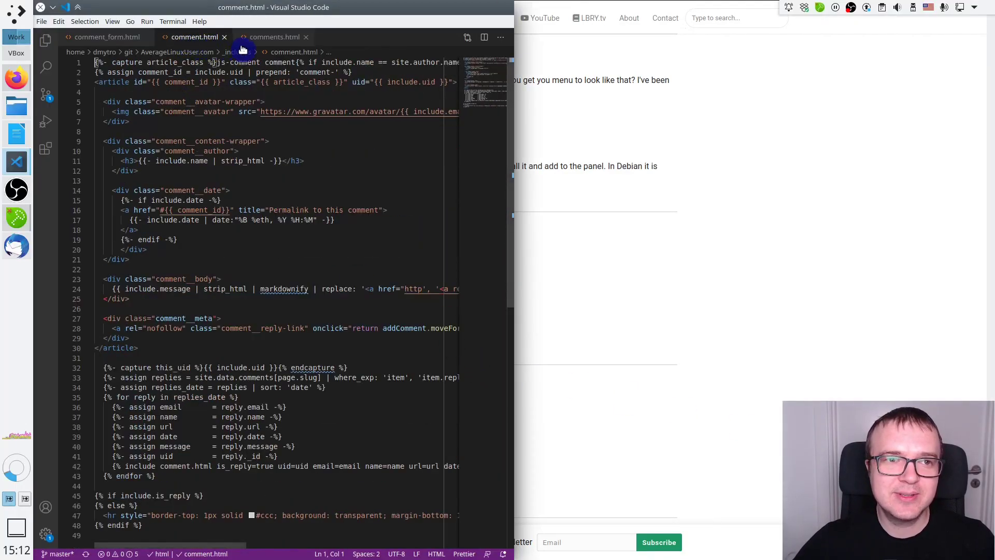
left_click(254, 39)
left_click(197, 39)
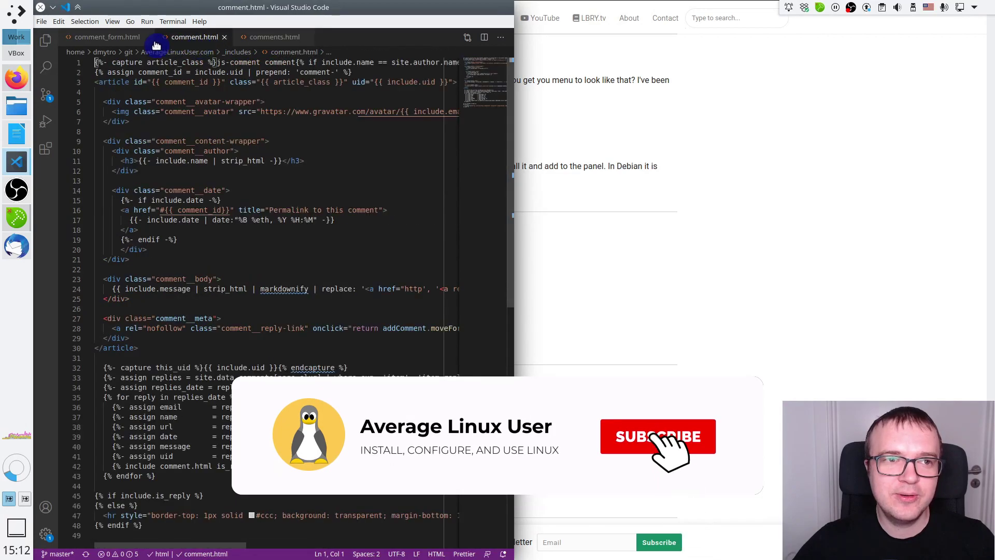
left_click(111, 39)
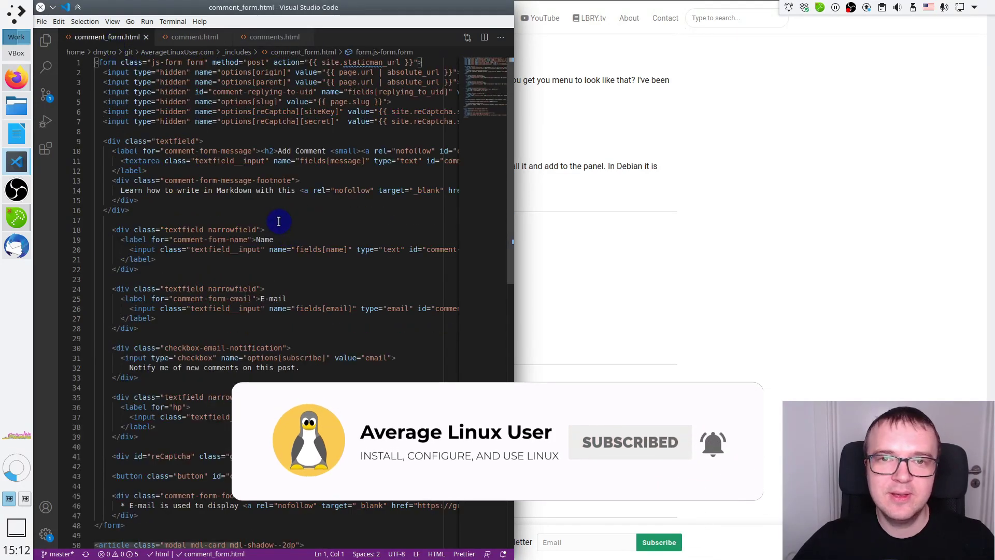
left_click(52, 9)
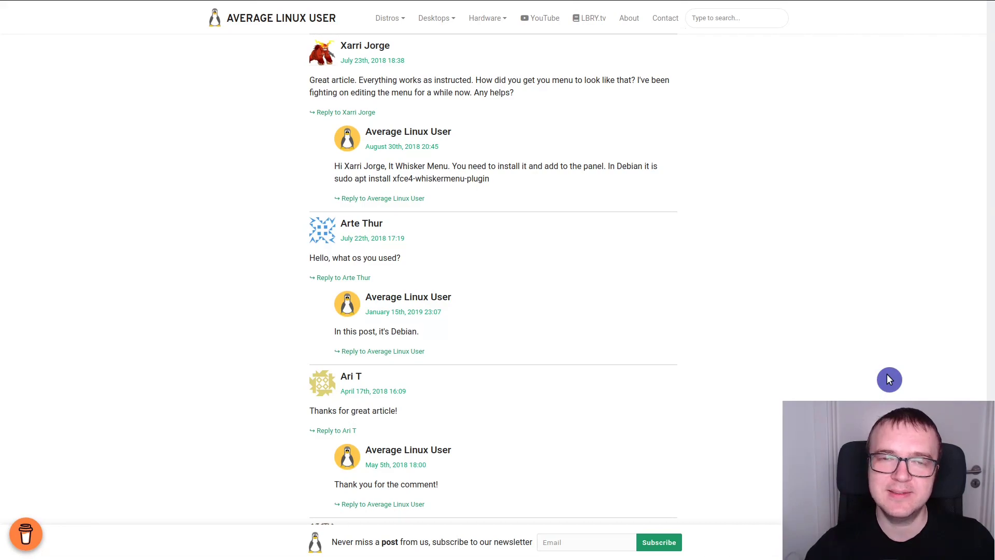
Step: Scroll past the threaded comments to the Add Comment form with its markdown, name, e-mail and reCAPTCHA fields
scroll(847, 386, "down", 8)
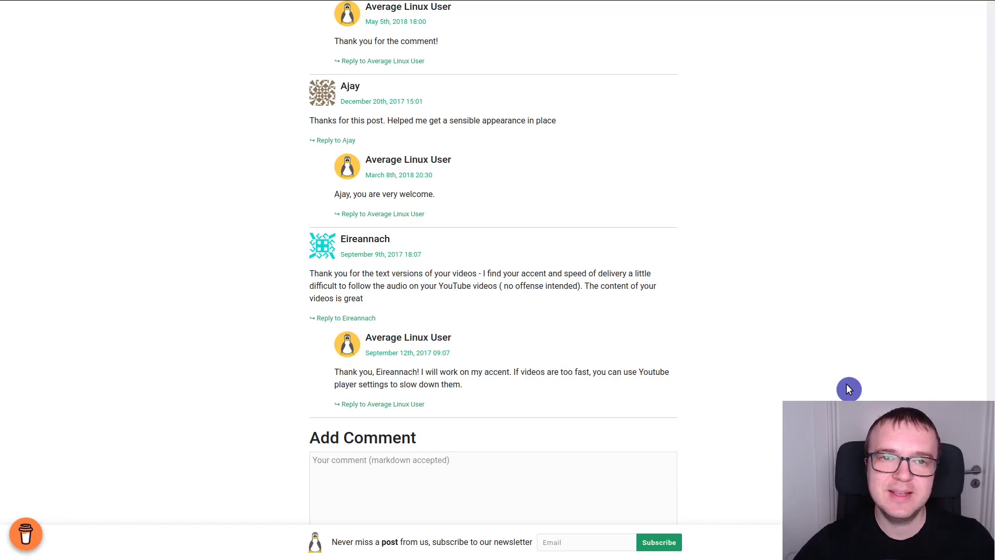
scroll(847, 388, "down", 2)
scroll(847, 388, "down", 3)
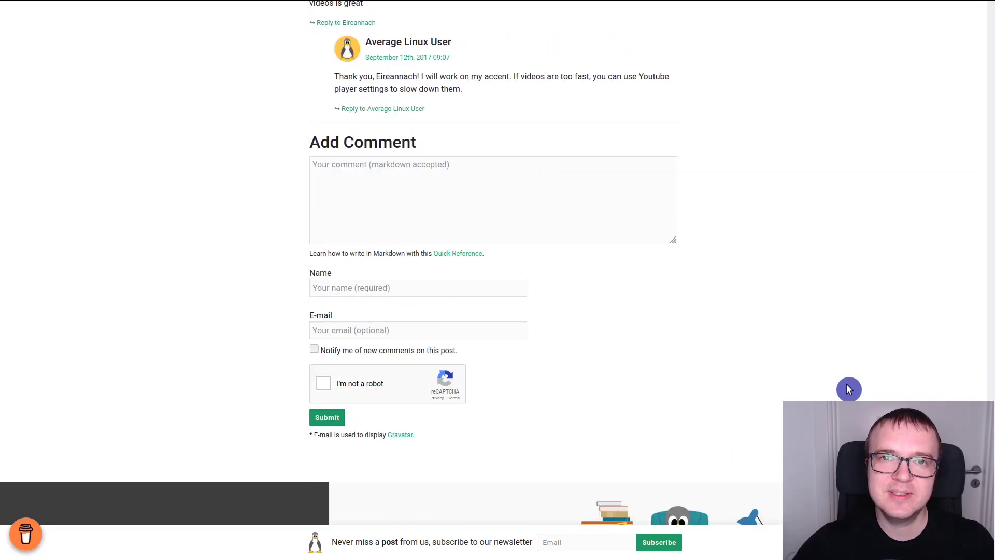